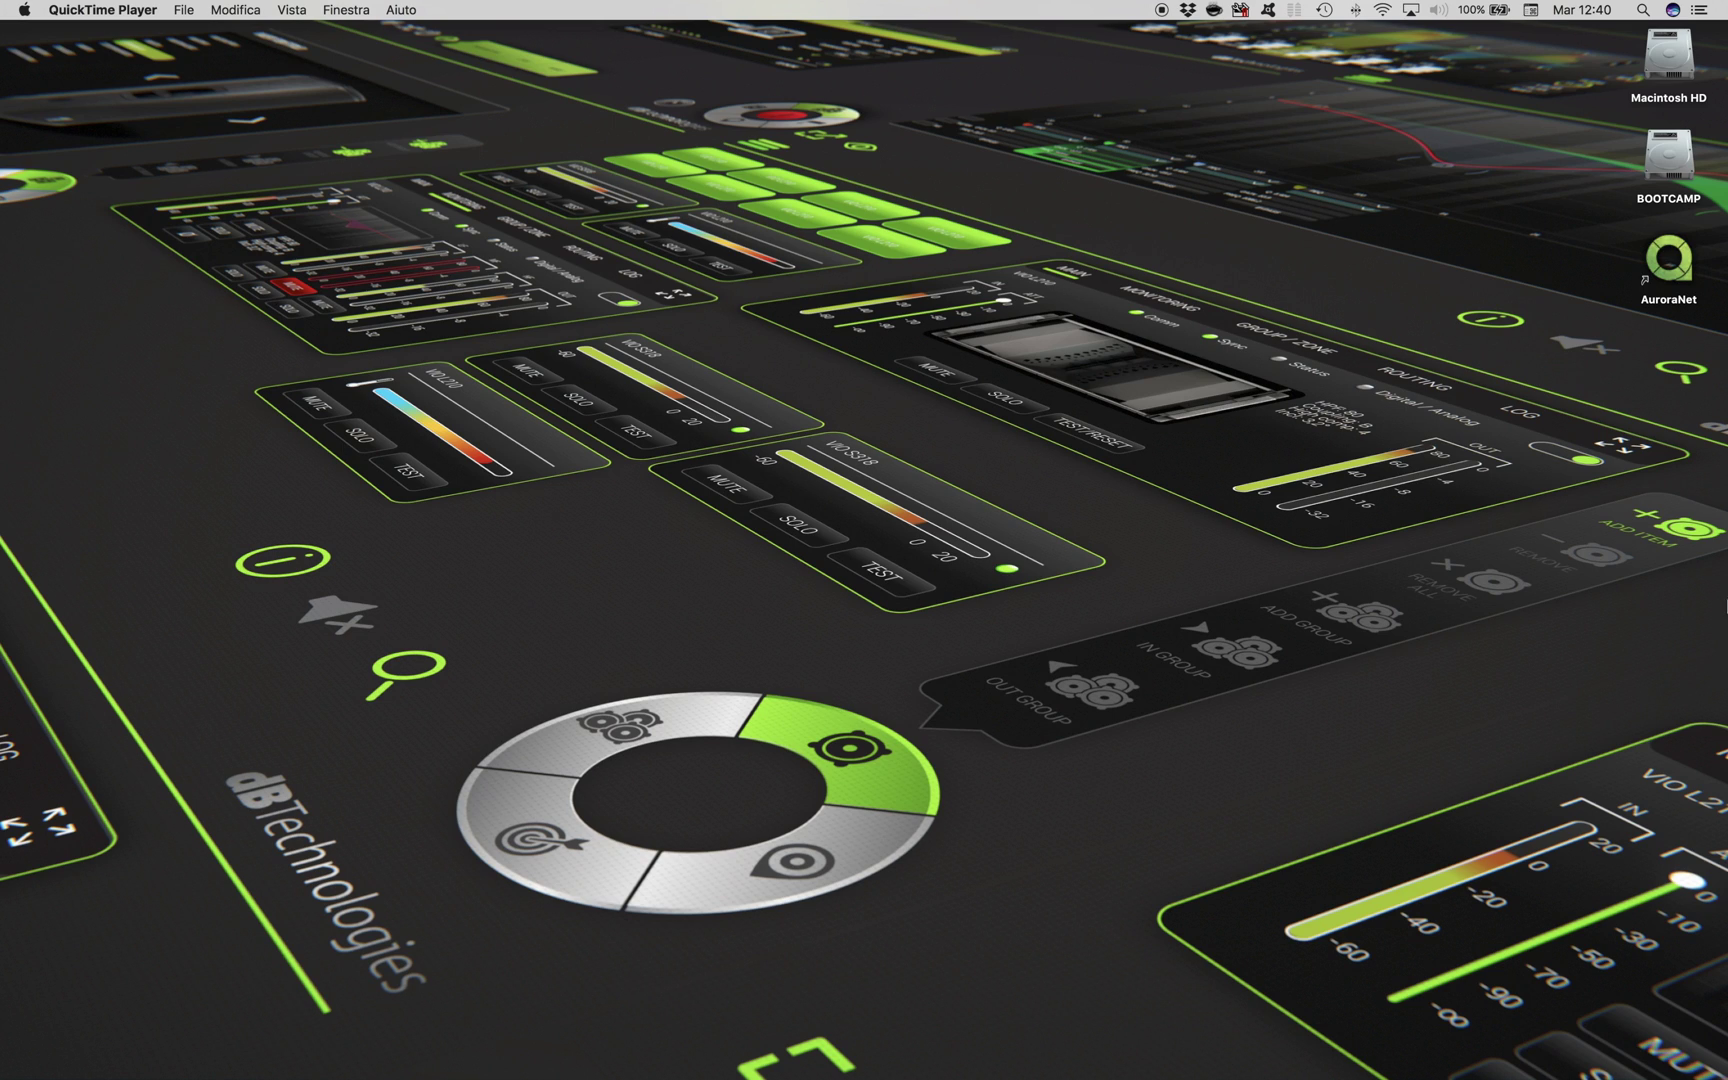
Step: Launch AuroraNet and insert eight VIO L210 line array items into the workspace
click(1660, 250)
double_click(1660, 250)
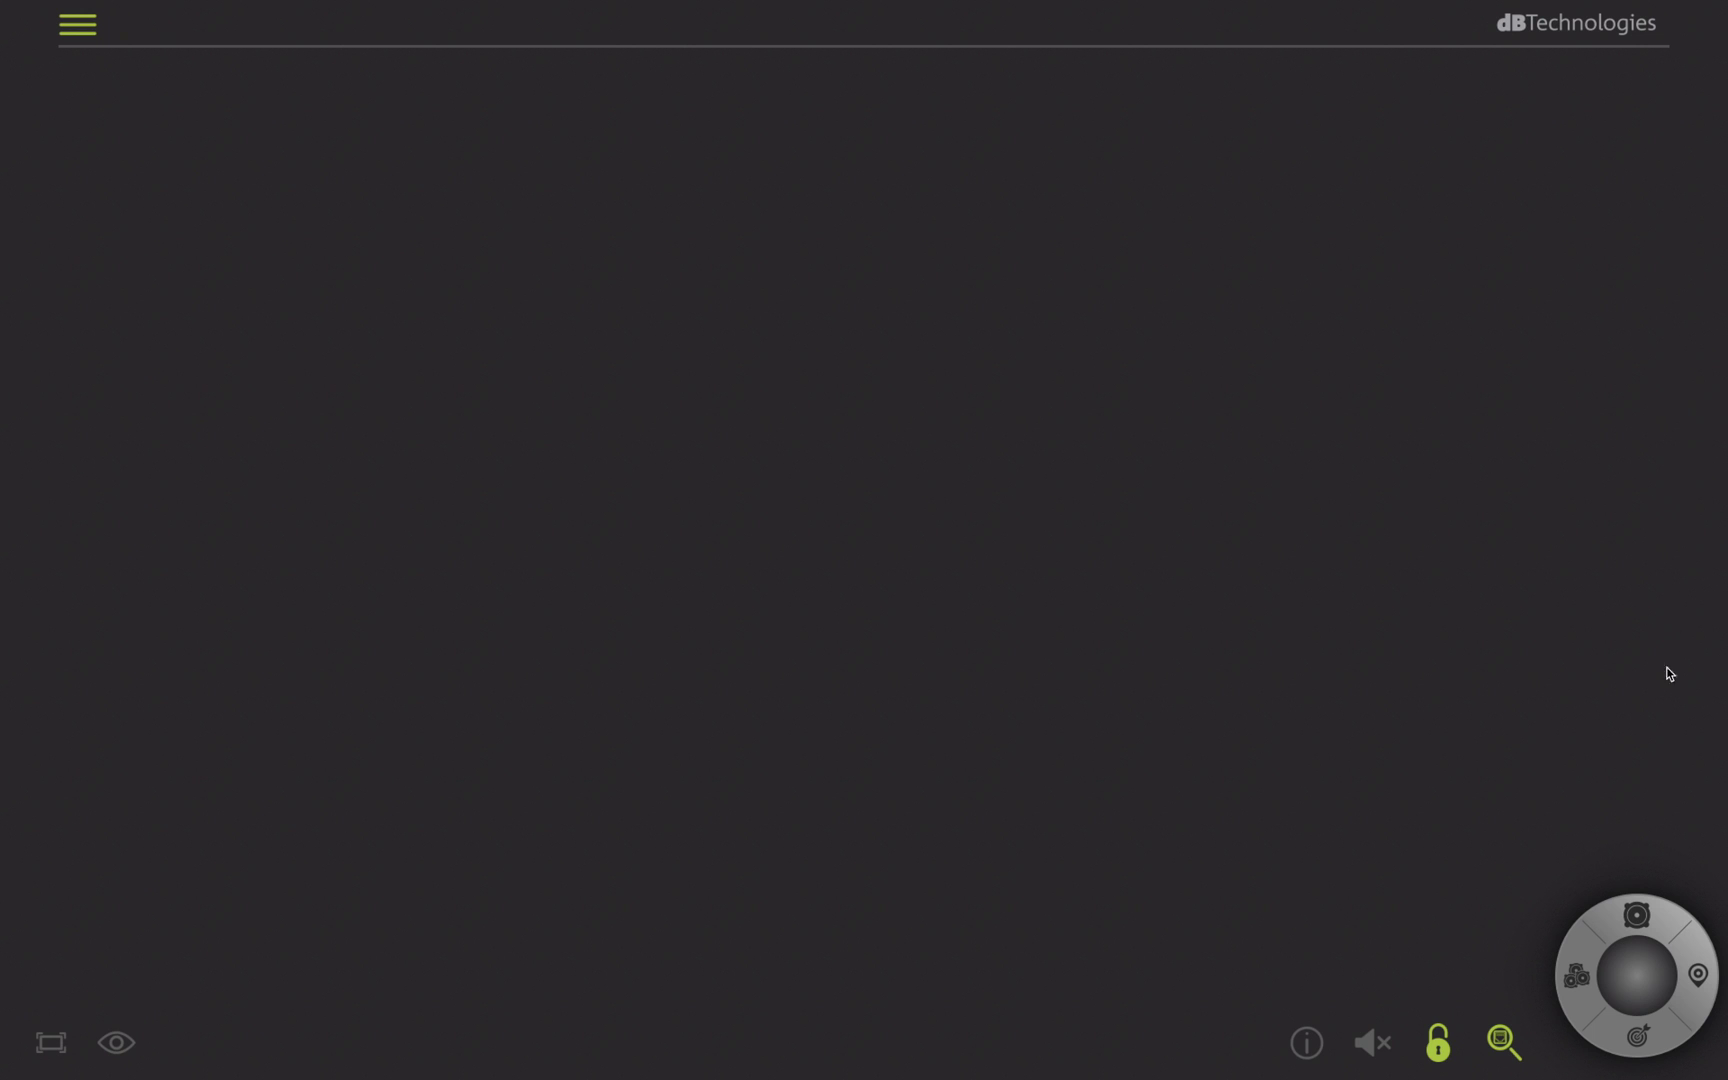
click(1640, 912)
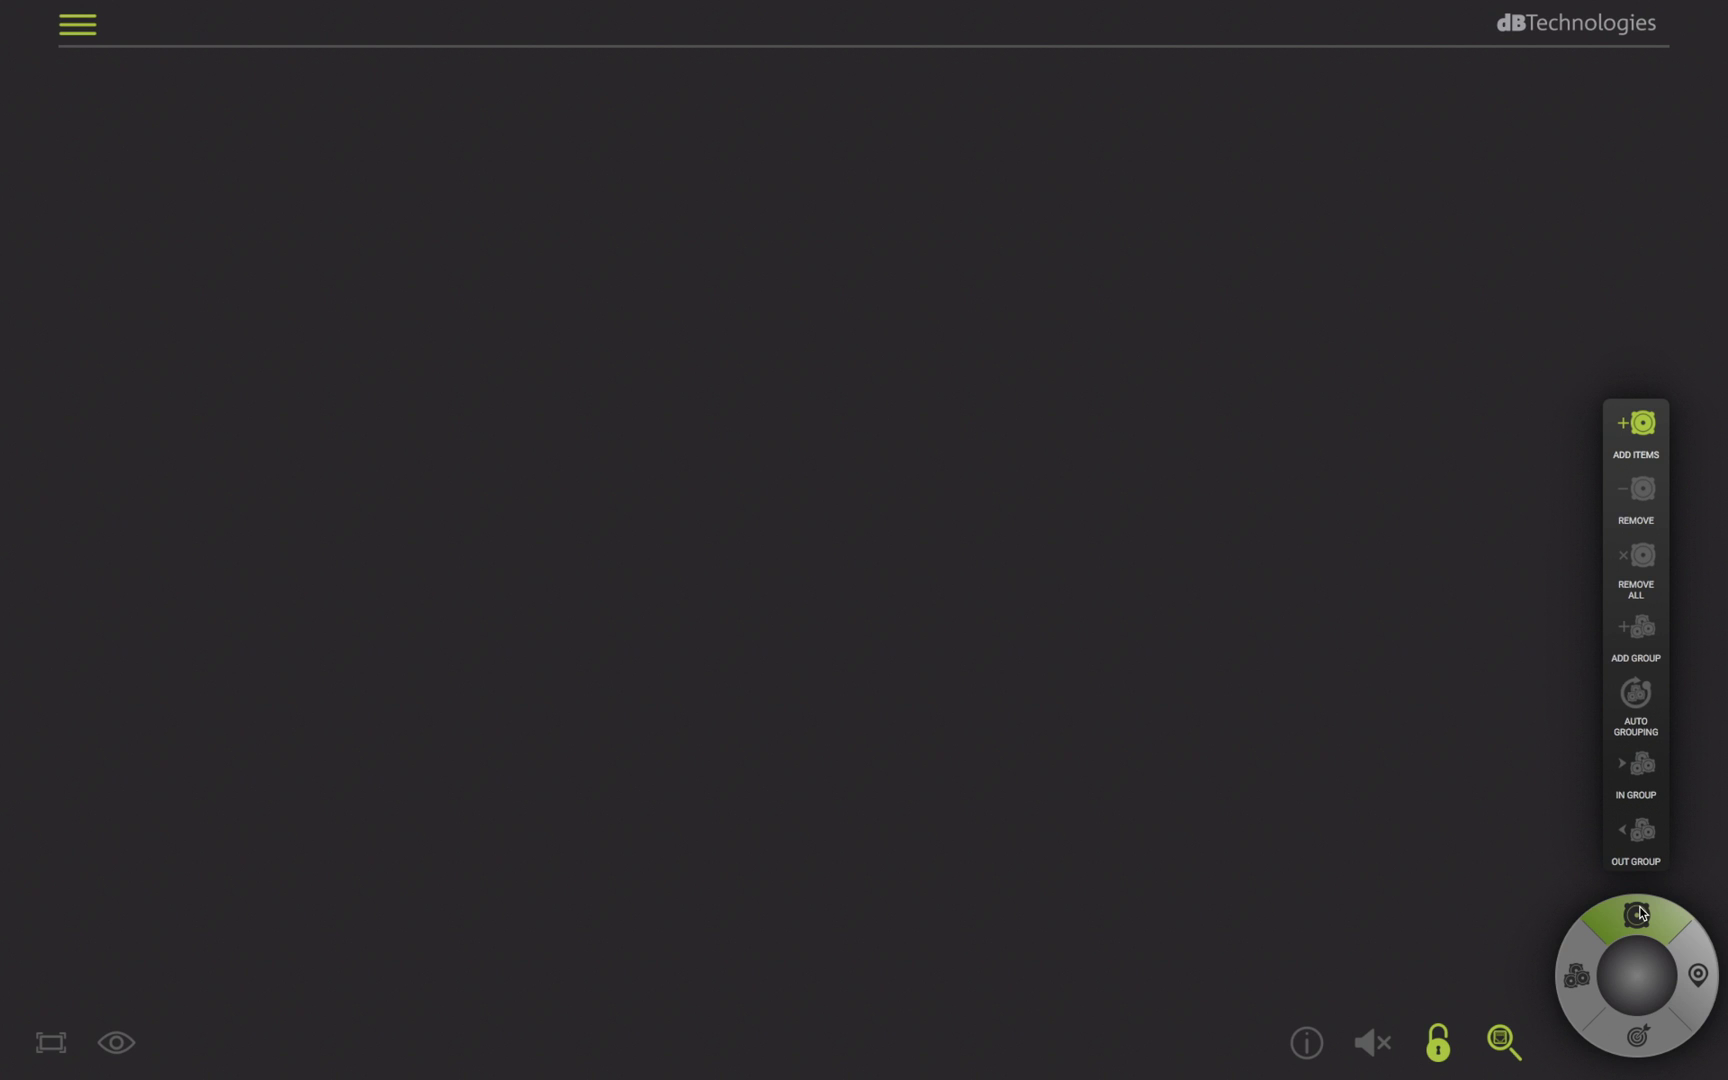
click(1643, 424)
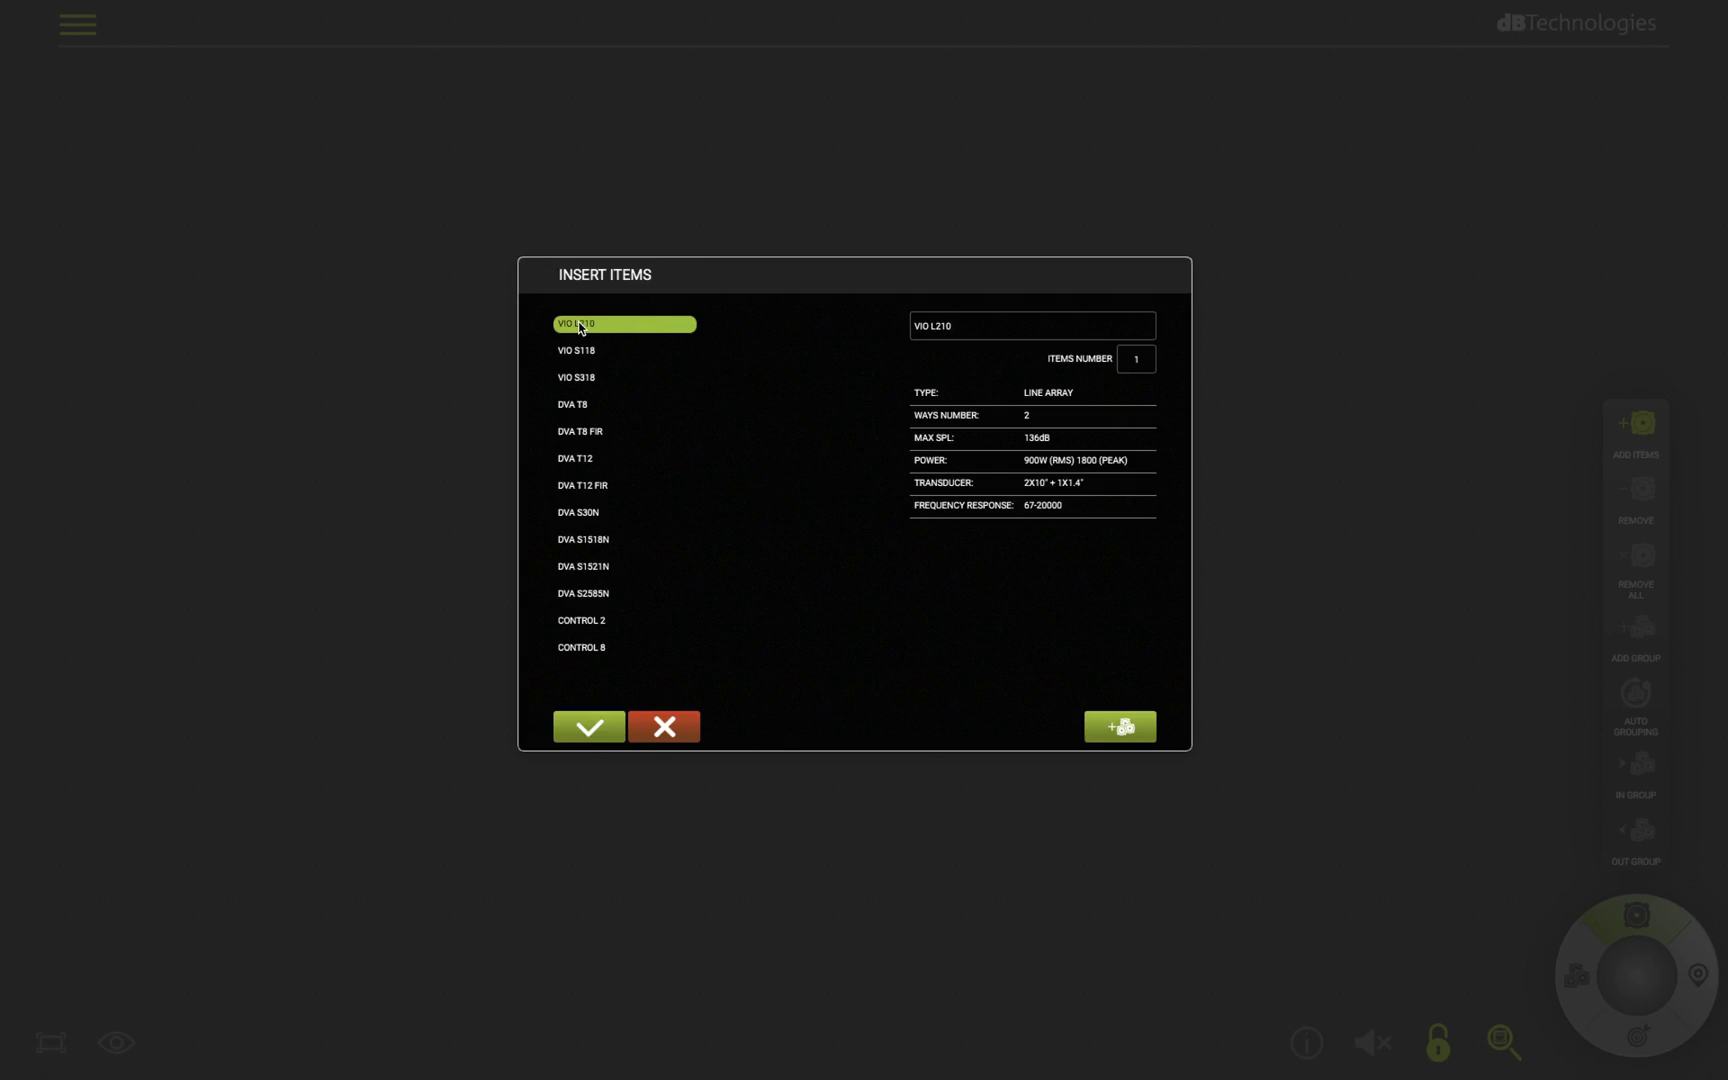
click(1128, 357)
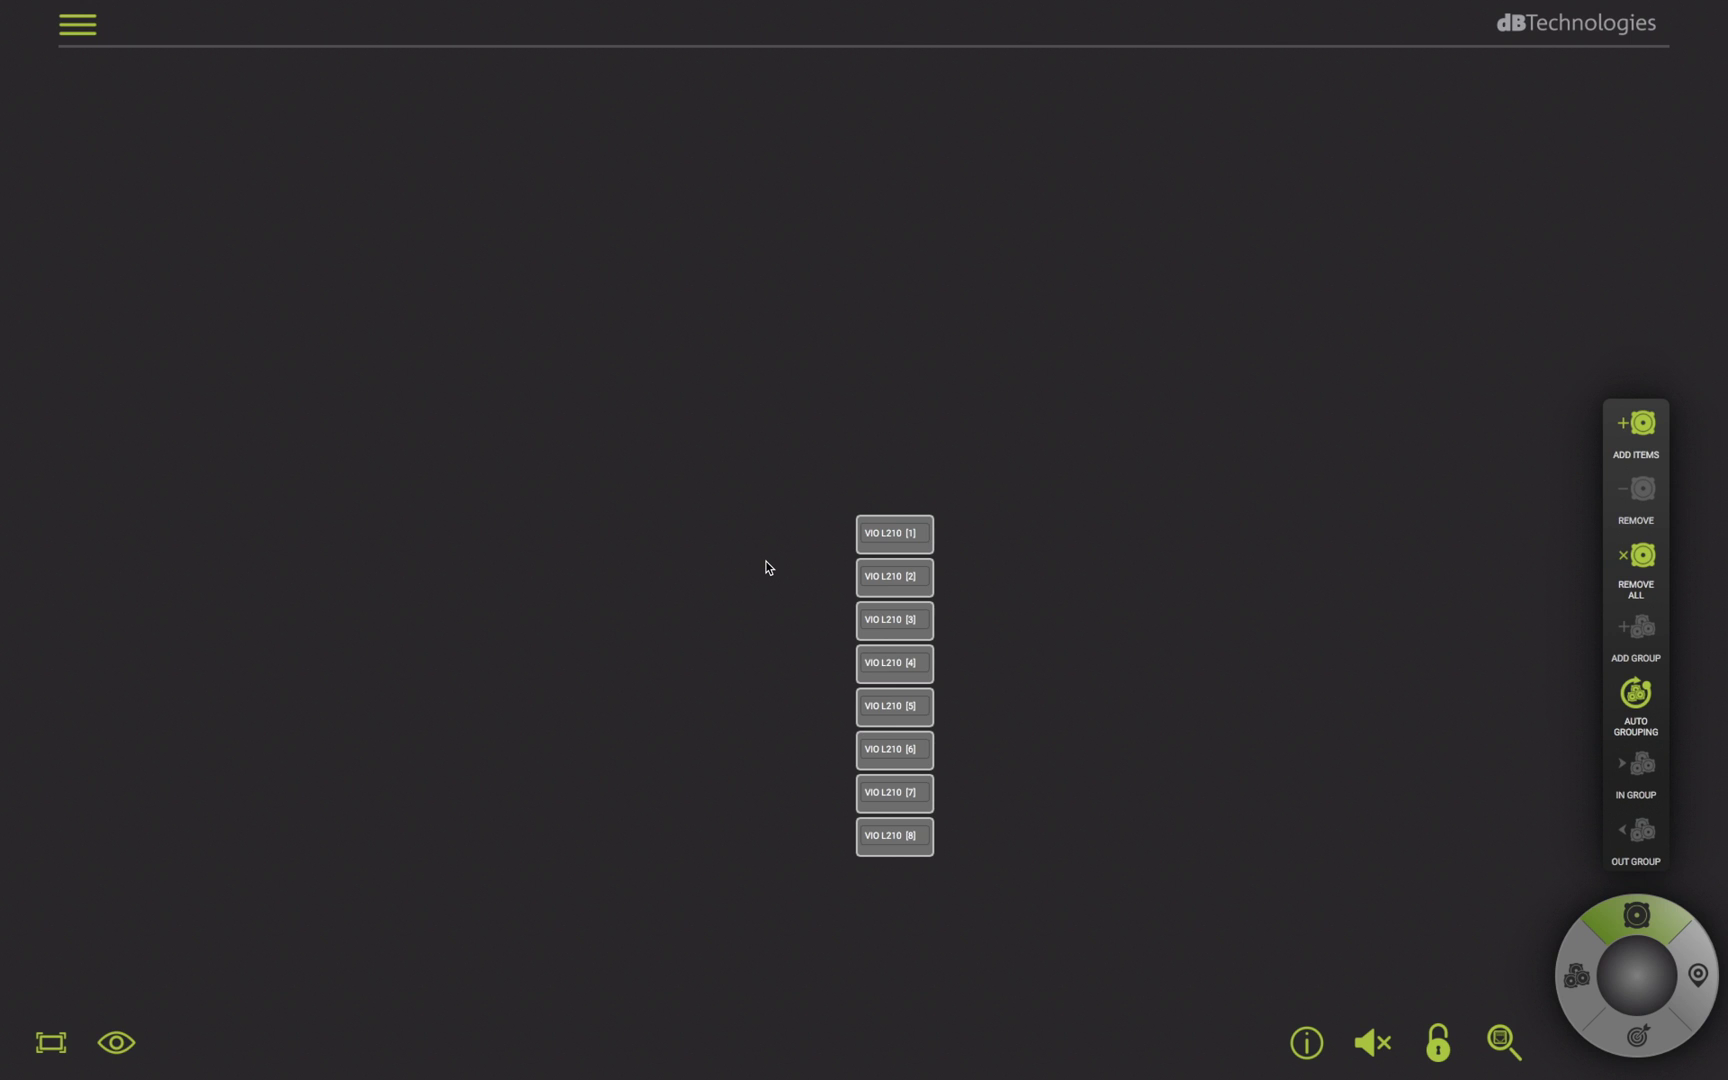
Step: Select all eight VIO L210 items and move the column slightly up and to the right in the workspace
drag(1112, 750, 1019, 678)
drag(1064, 738, 903, 505)
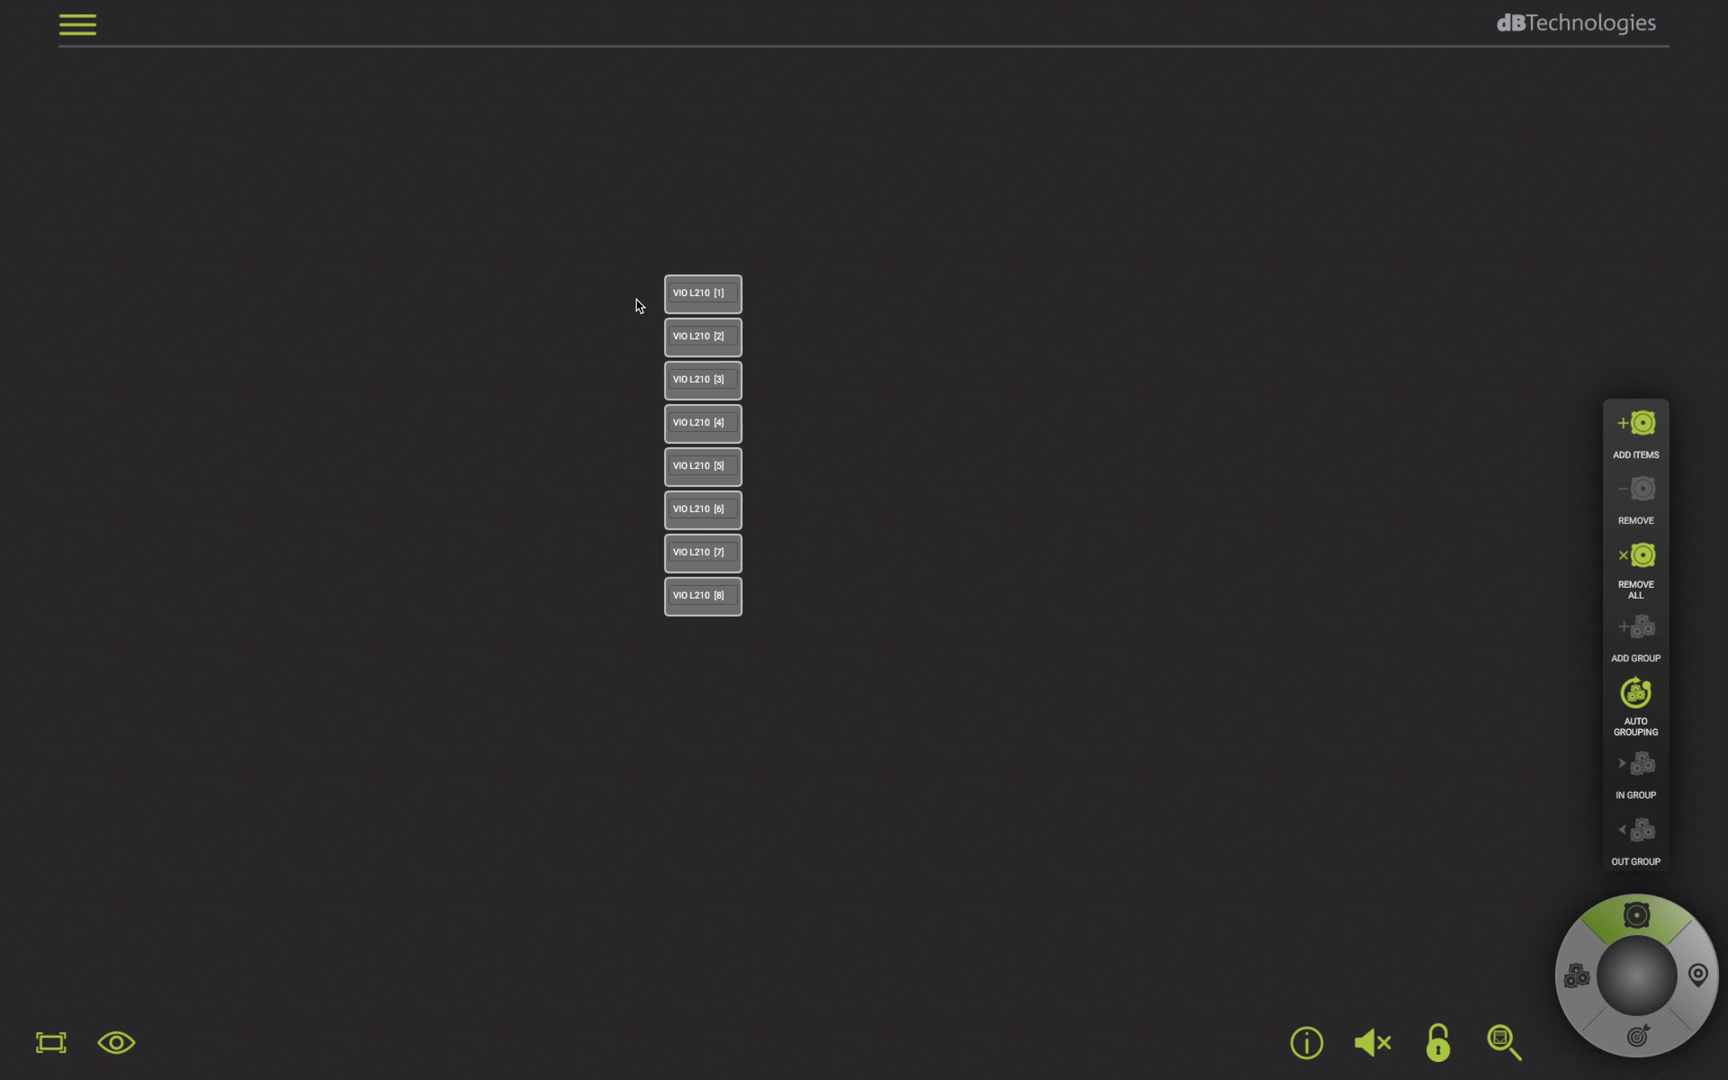
drag(515, 257, 884, 680)
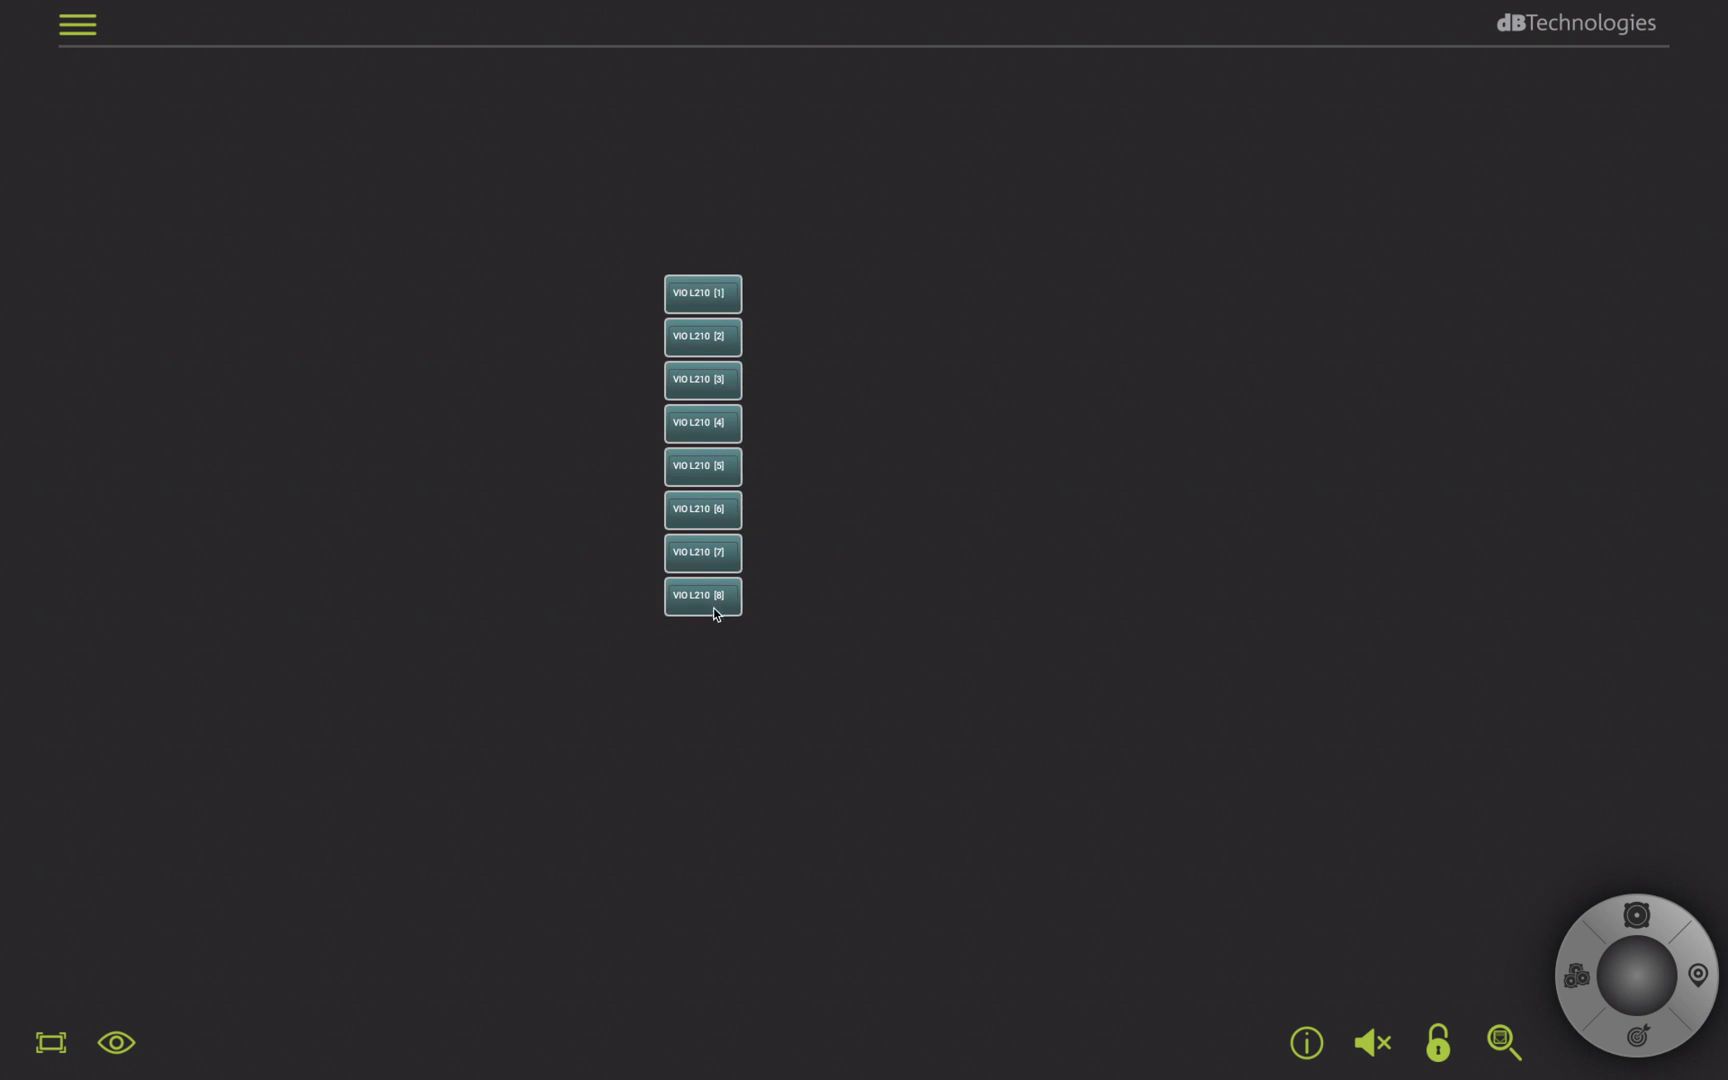
drag(718, 610, 786, 519)
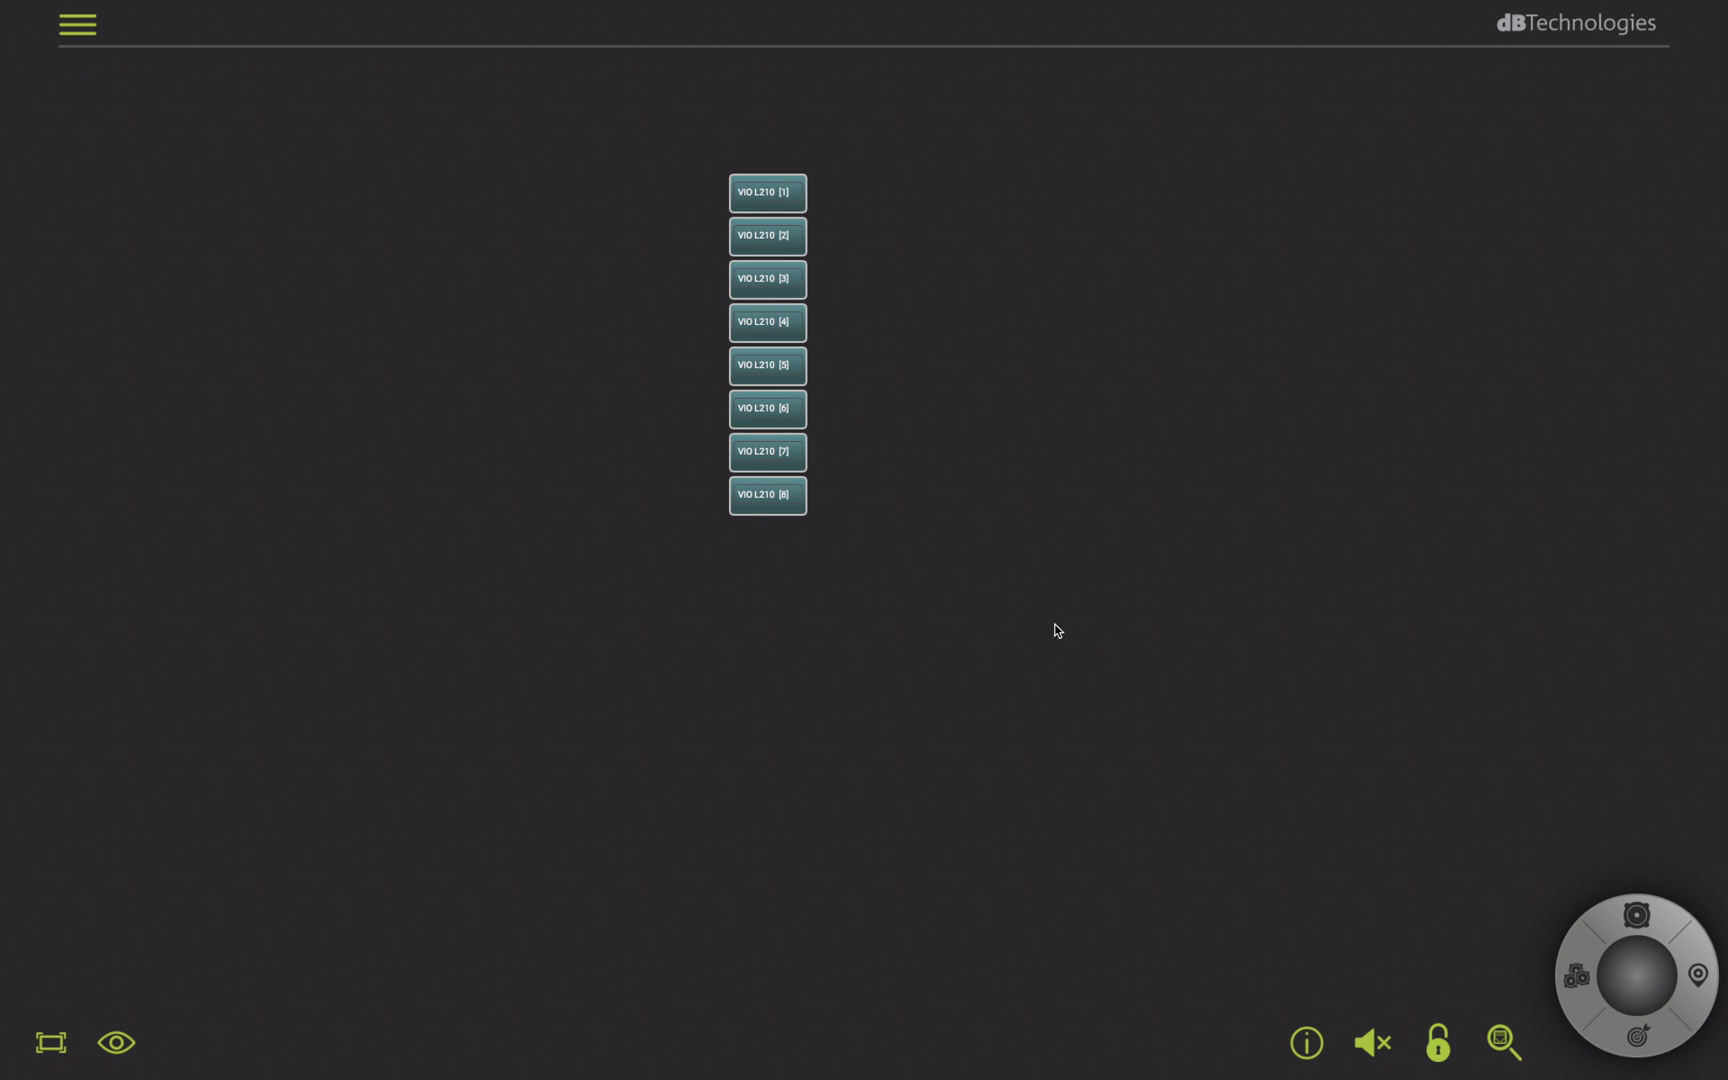
Step: Insert eight more VIO L210 items and place them as a second column to the right of the first, level with it
click(1643, 905)
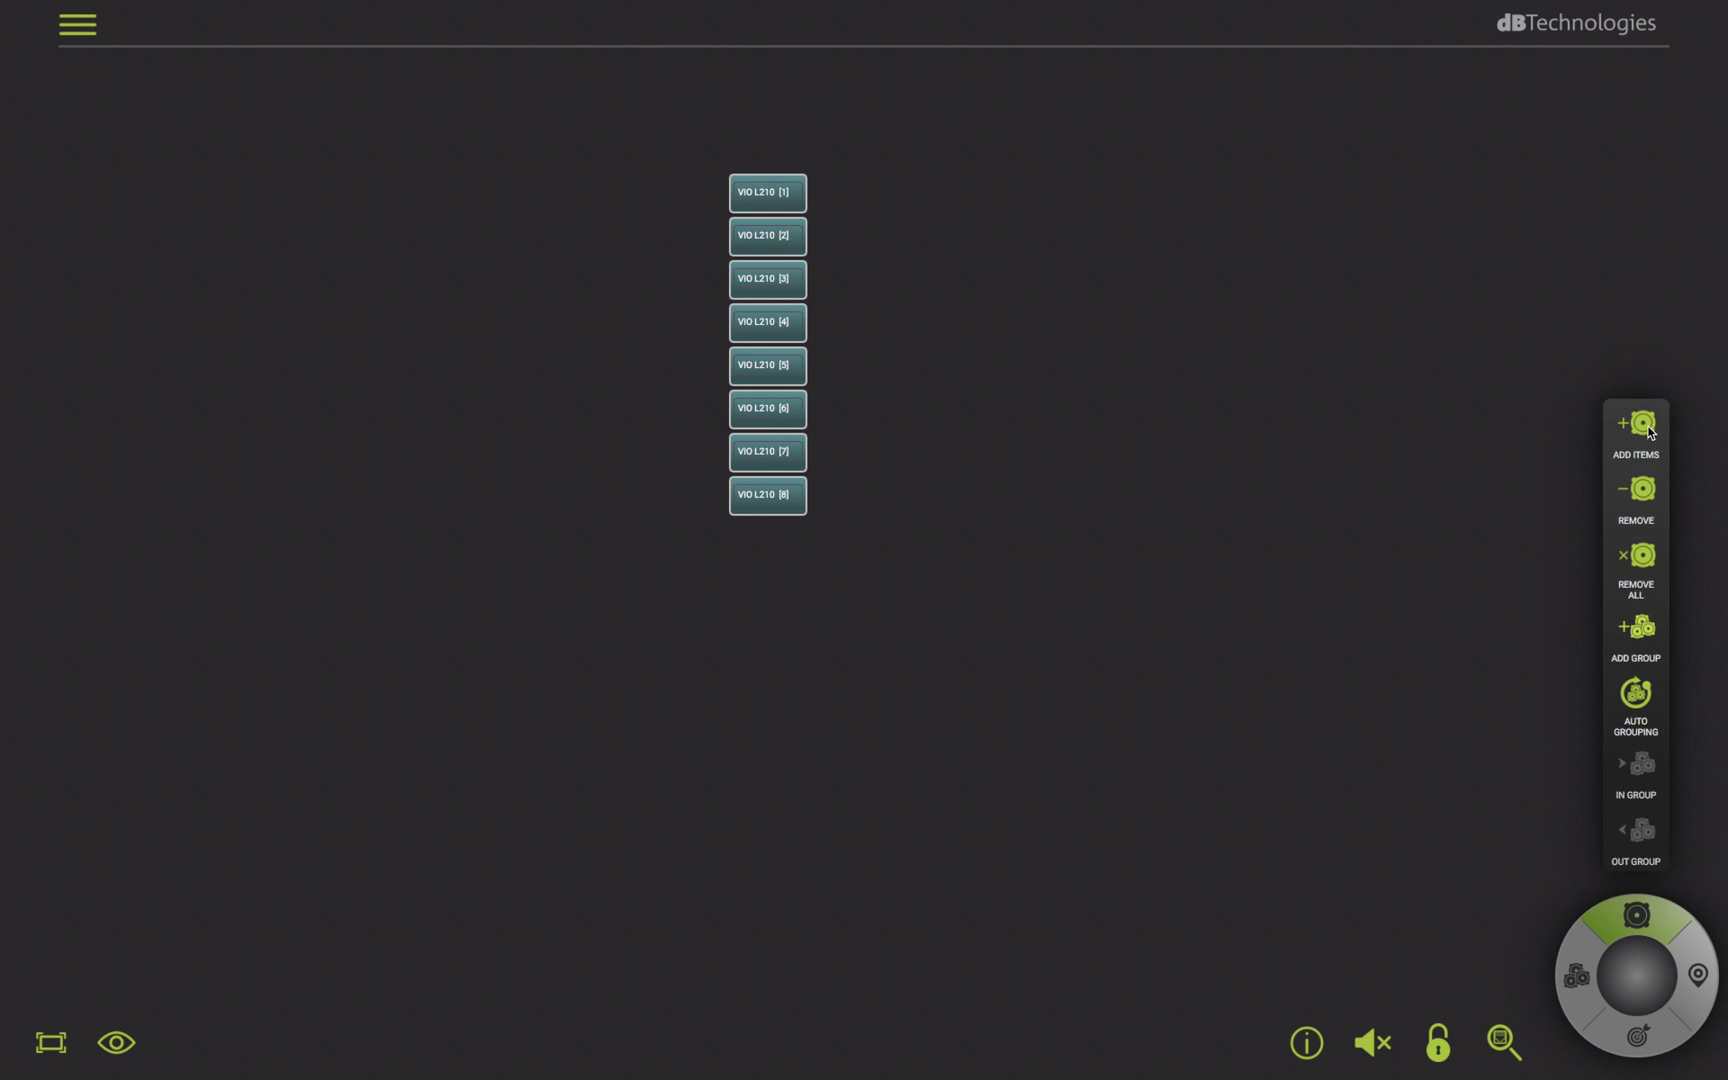
click(1640, 426)
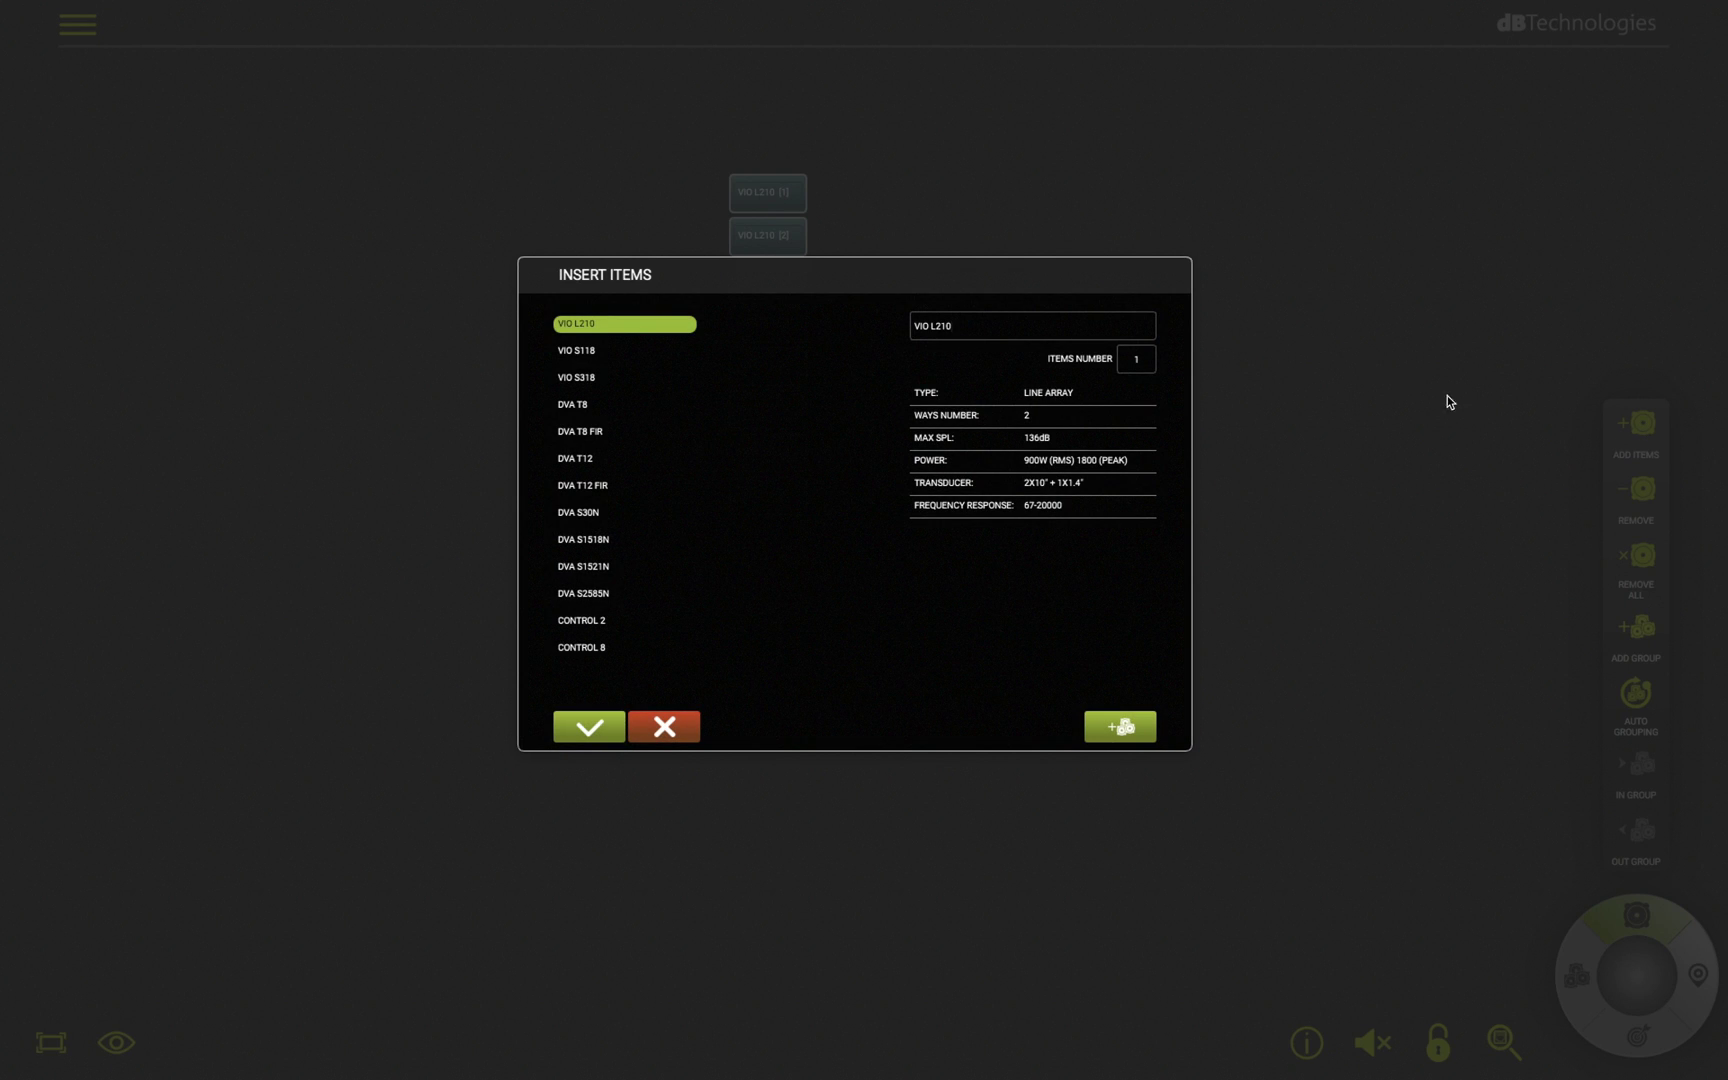
click(1142, 361)
text(8)
click(590, 730)
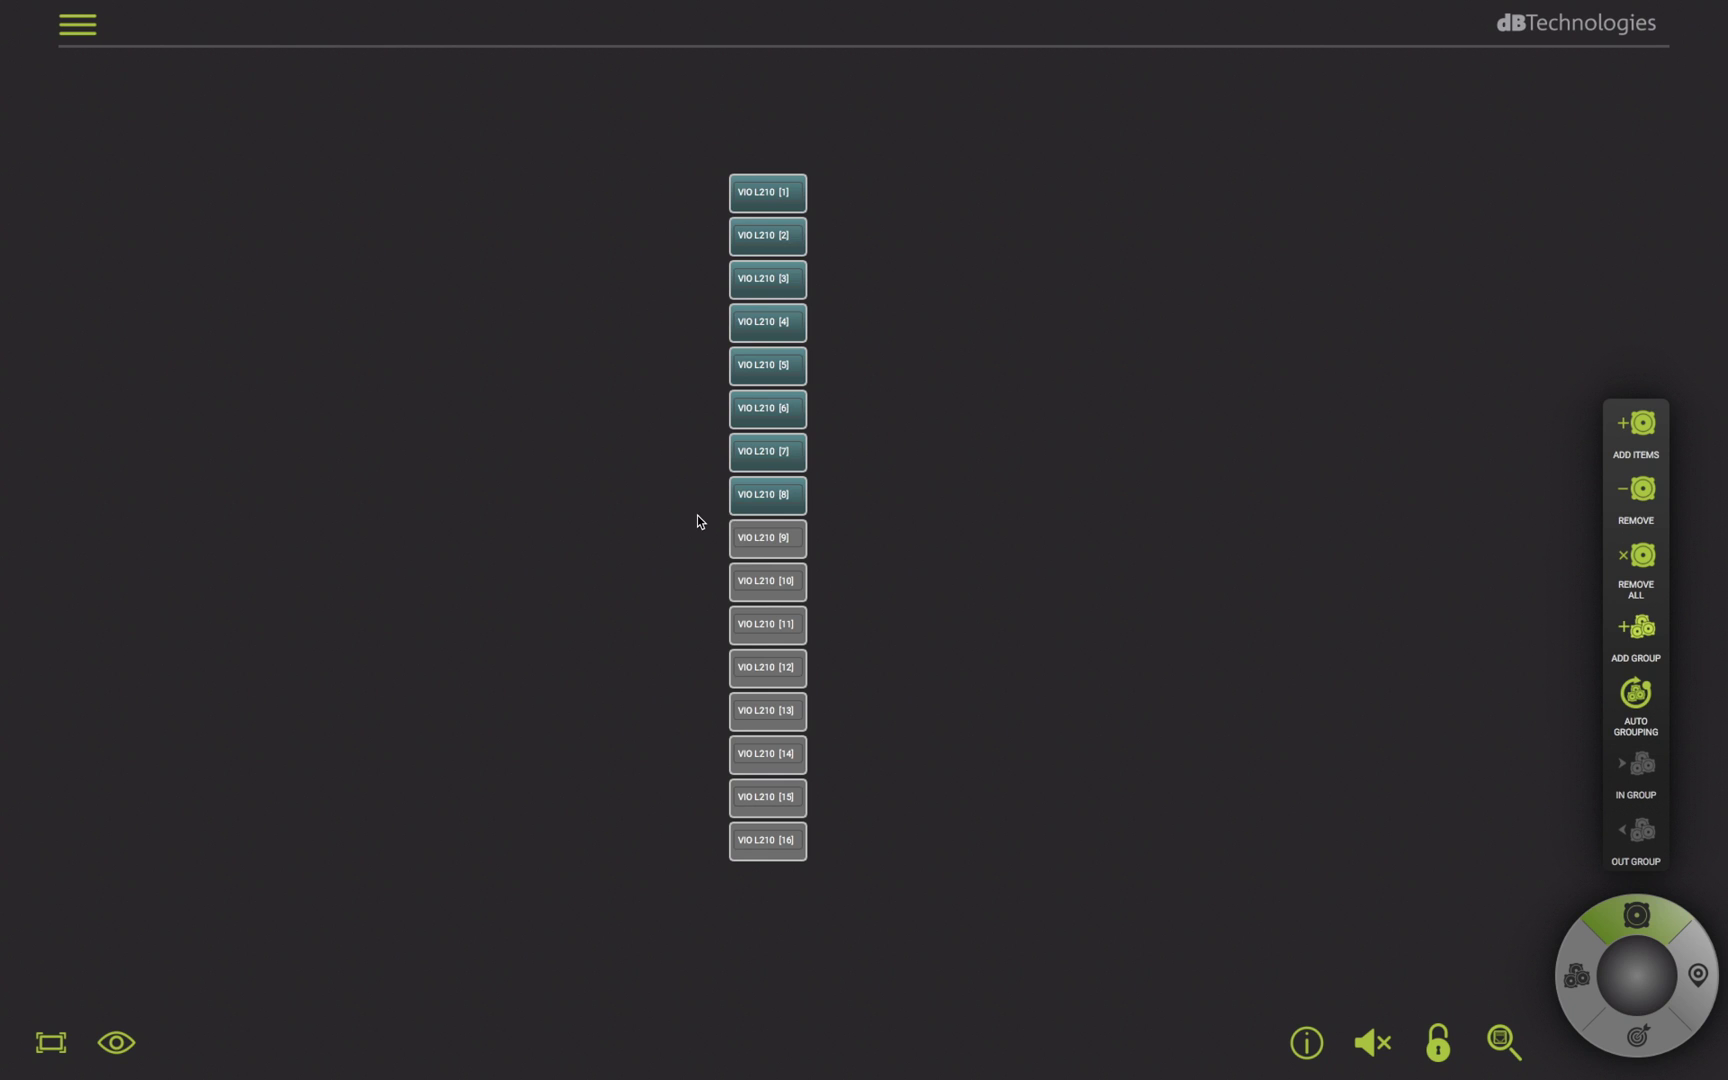
drag(700, 517, 1193, 516)
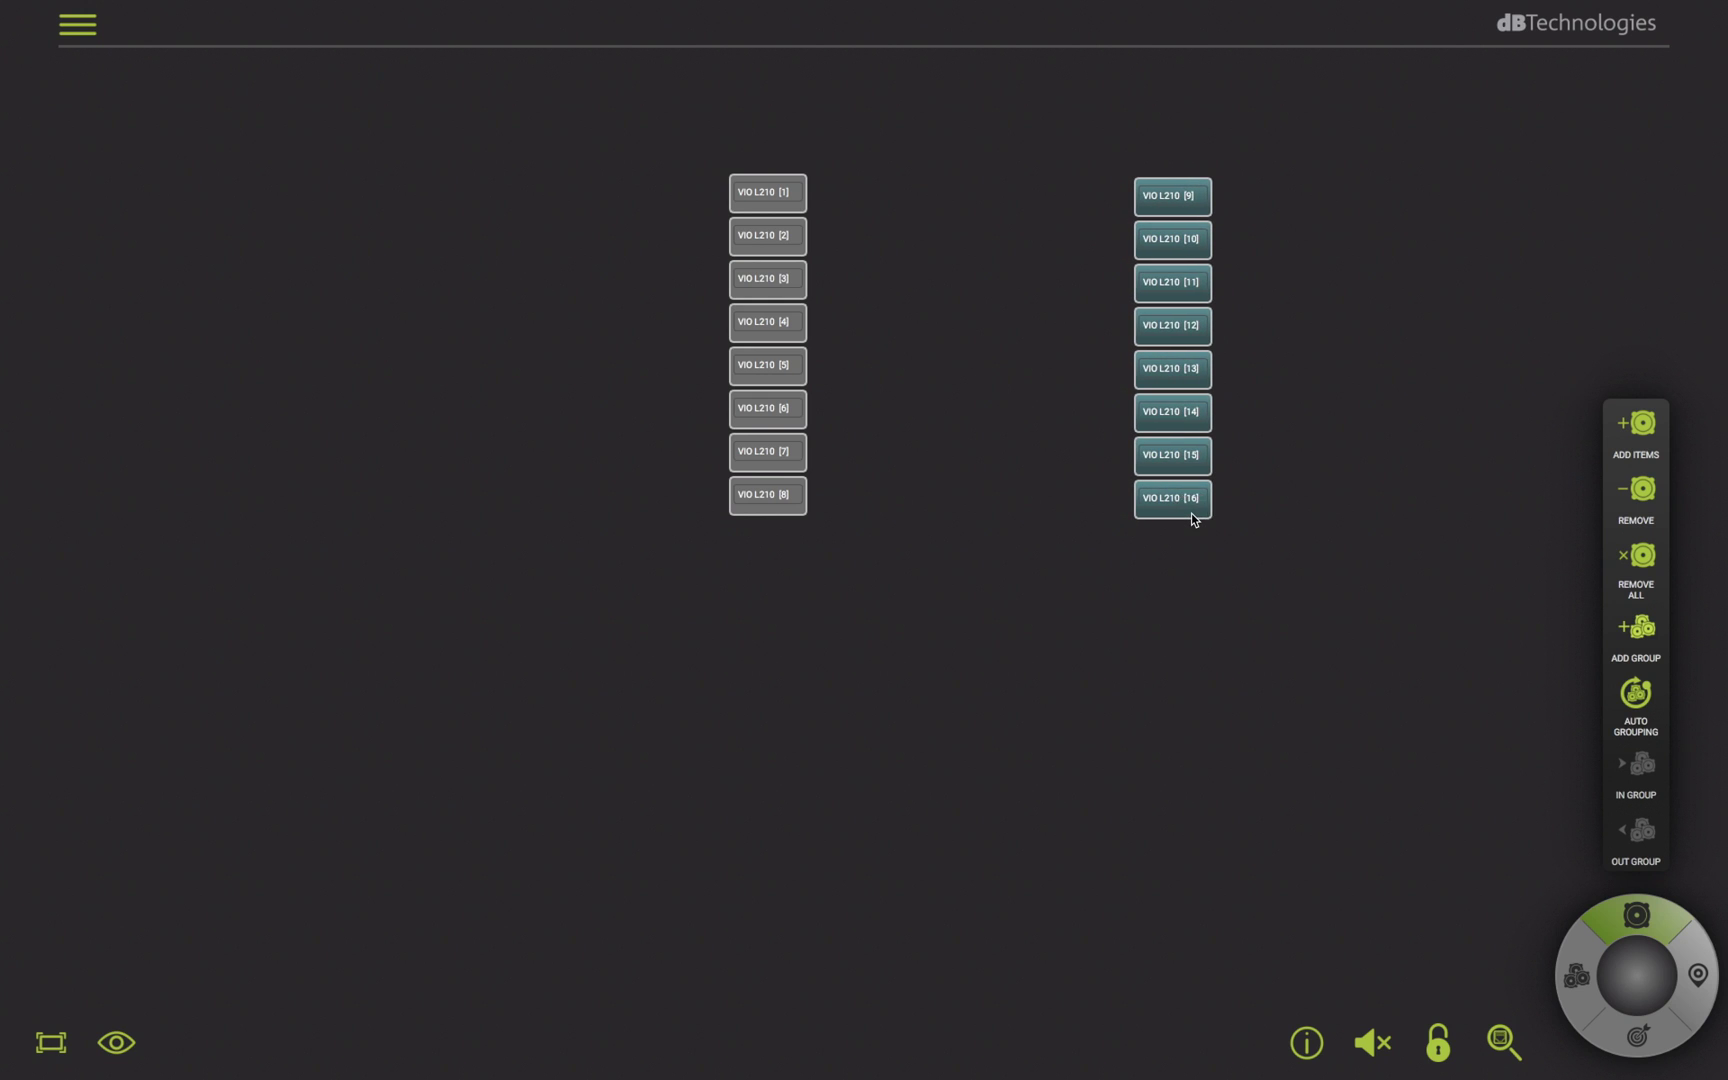
Step: Insert eight VIO S318 subwoofer items into the workspace
click(1643, 431)
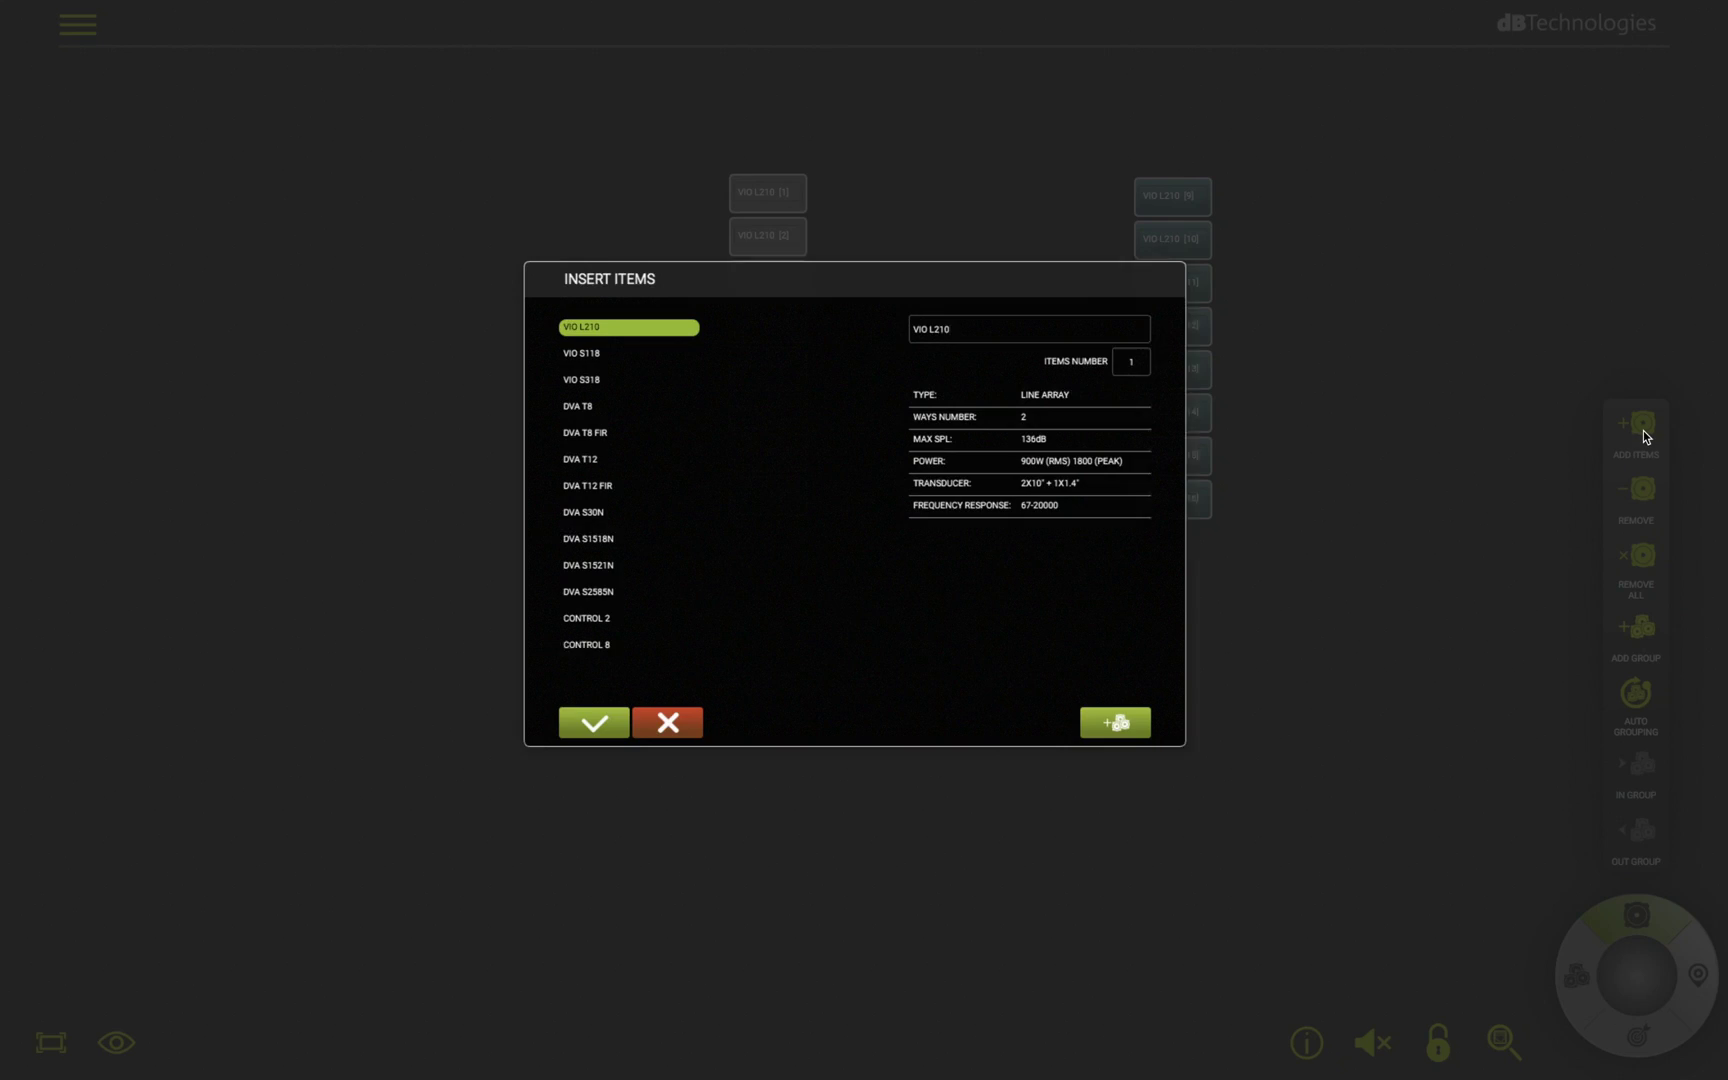
click(580, 378)
click(1134, 360)
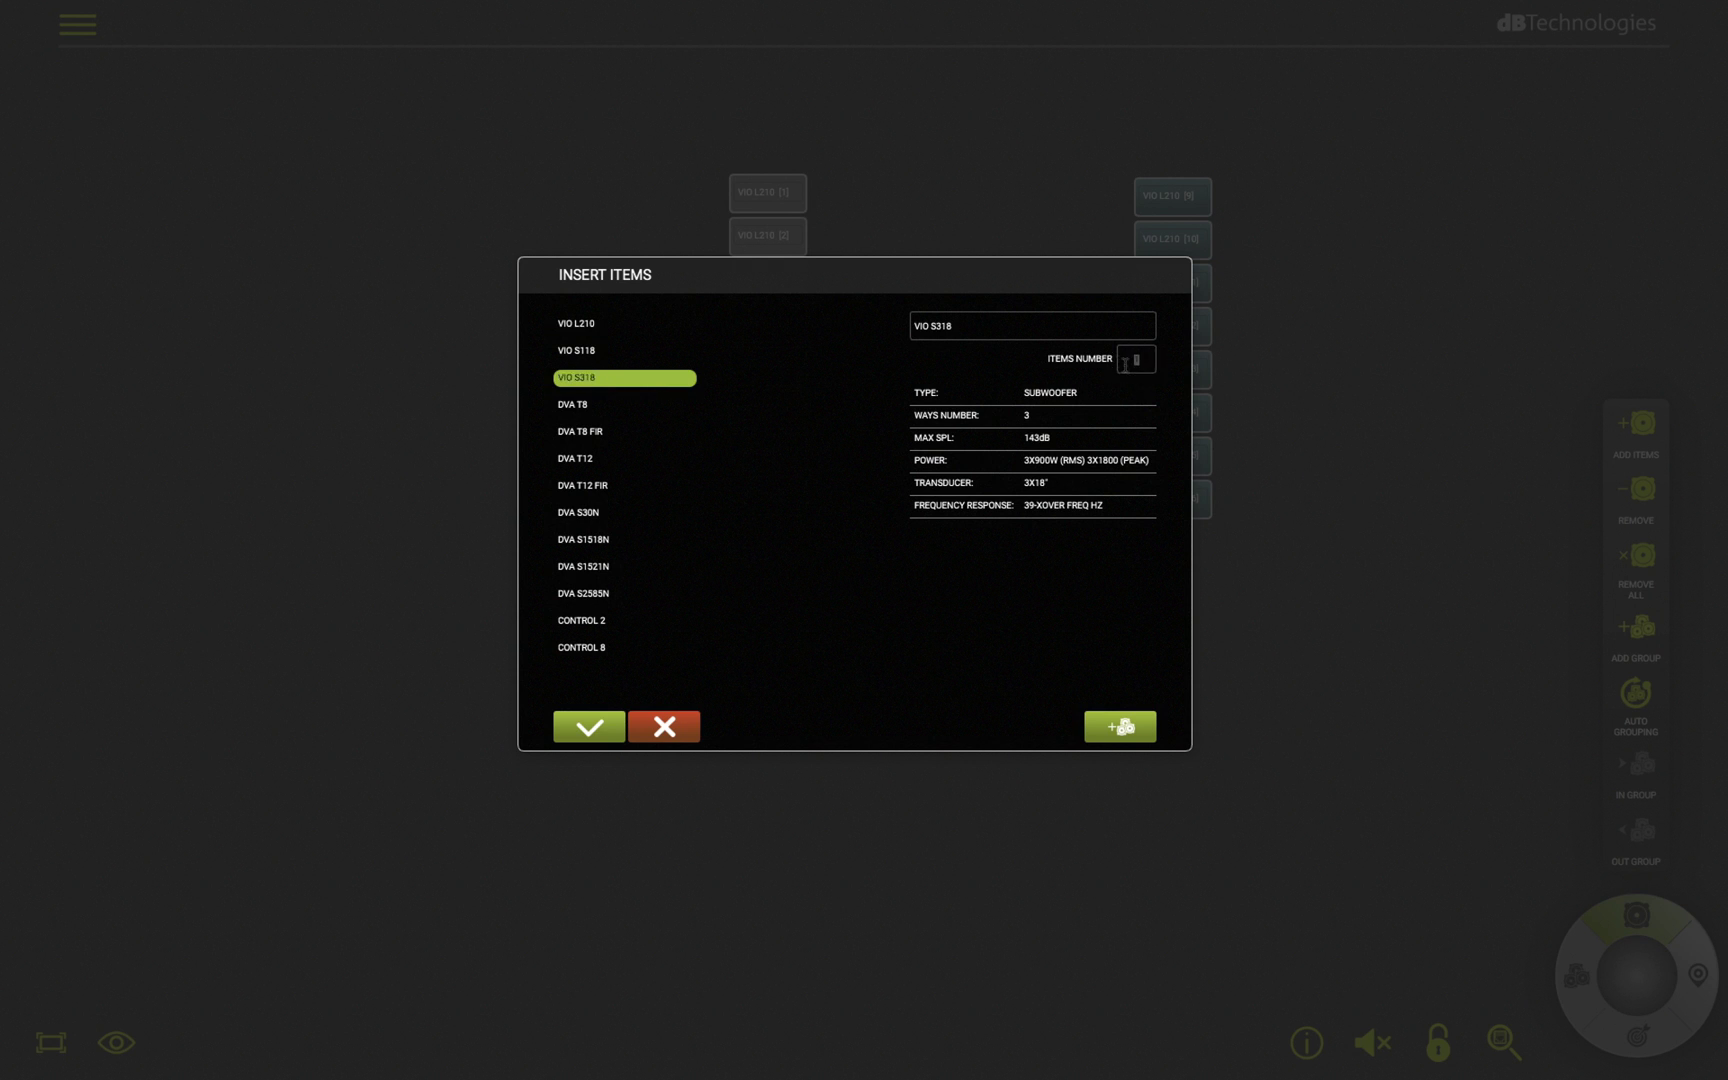
key(BackSpace)
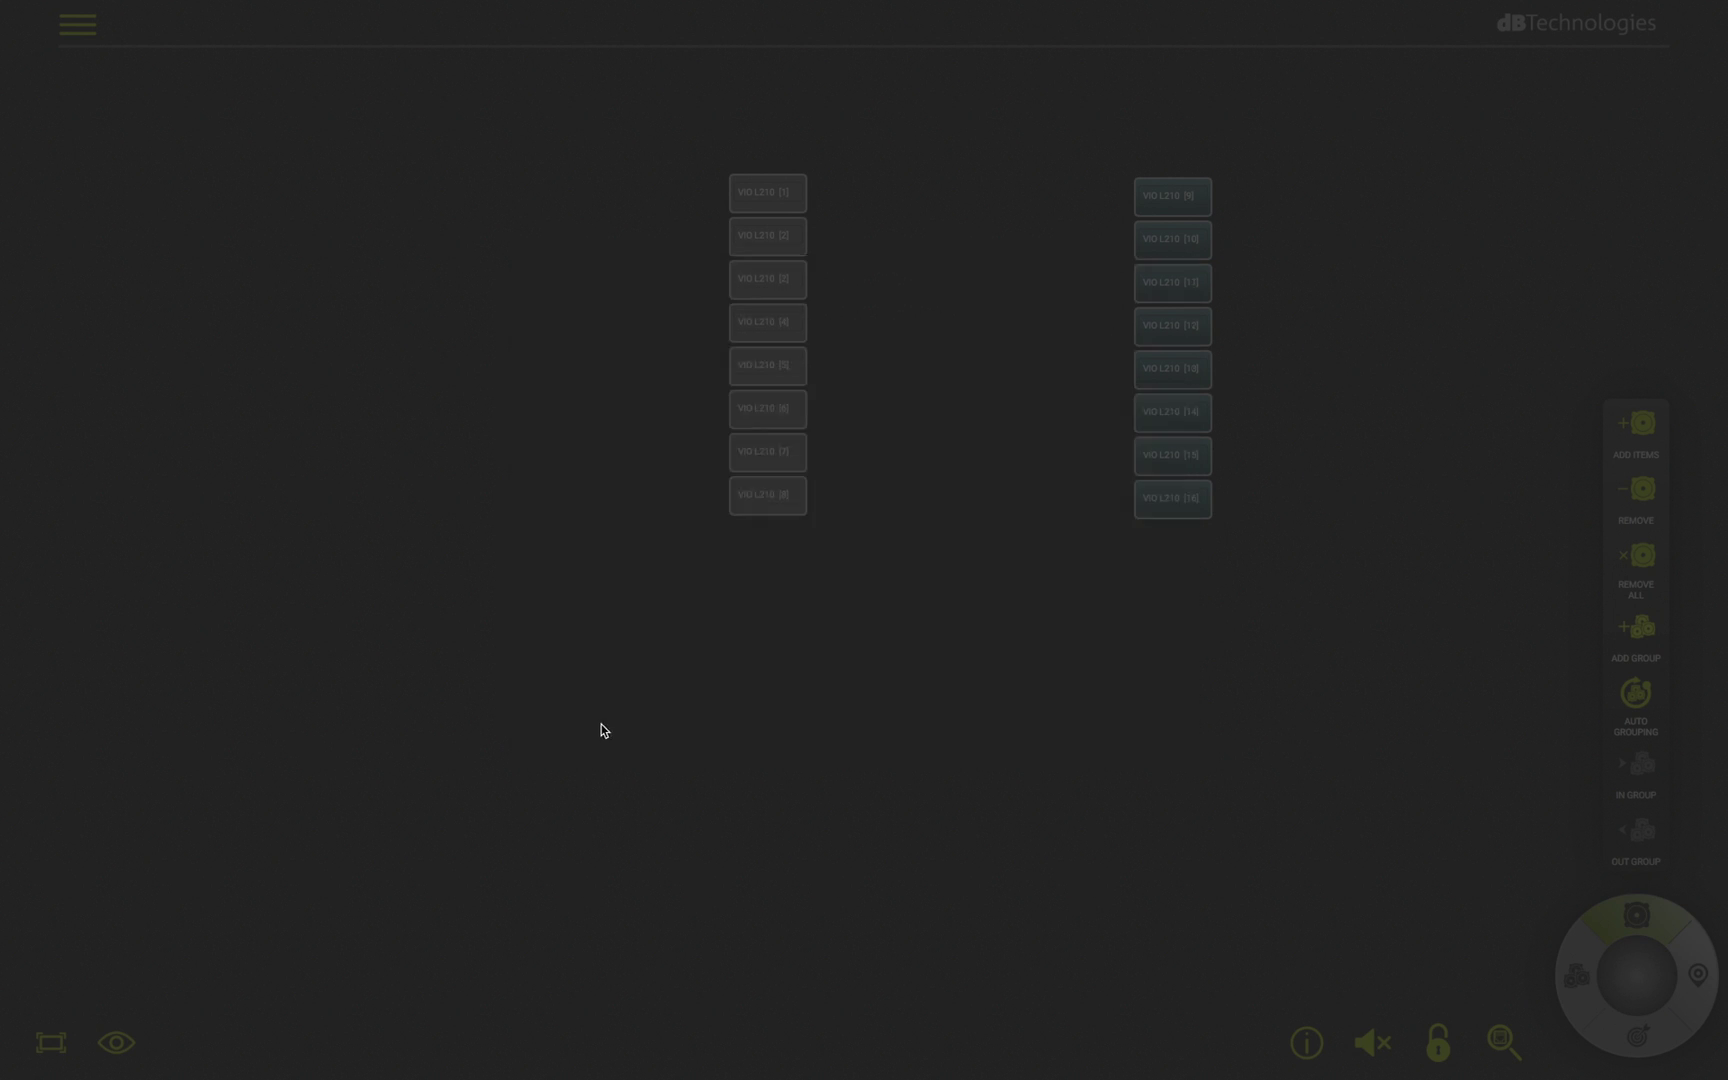
click(600, 730)
Step: Arrange the eight VIO S318 items as four side-by-side stacks of two, below and between the two VIO L210 columns
drag(1104, 527, 864, 856)
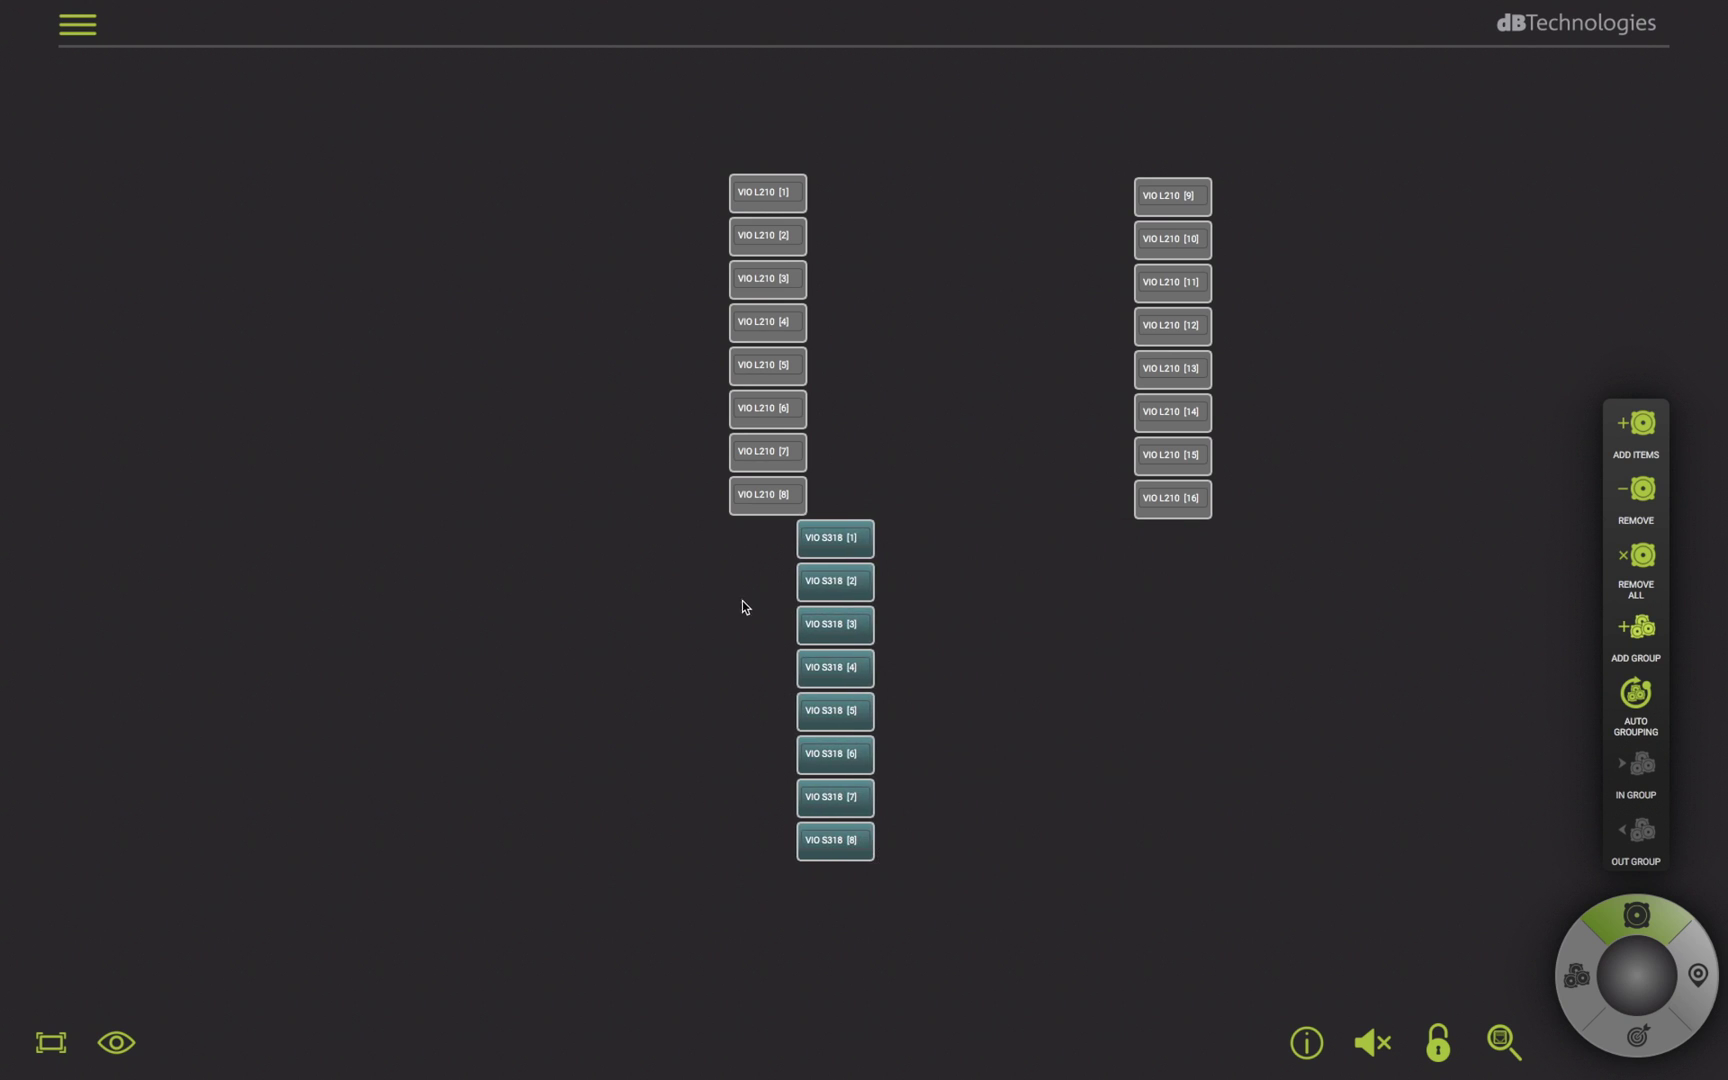
drag(741, 621, 879, 953)
drag(841, 642, 921, 558)
drag(877, 635, 965, 805)
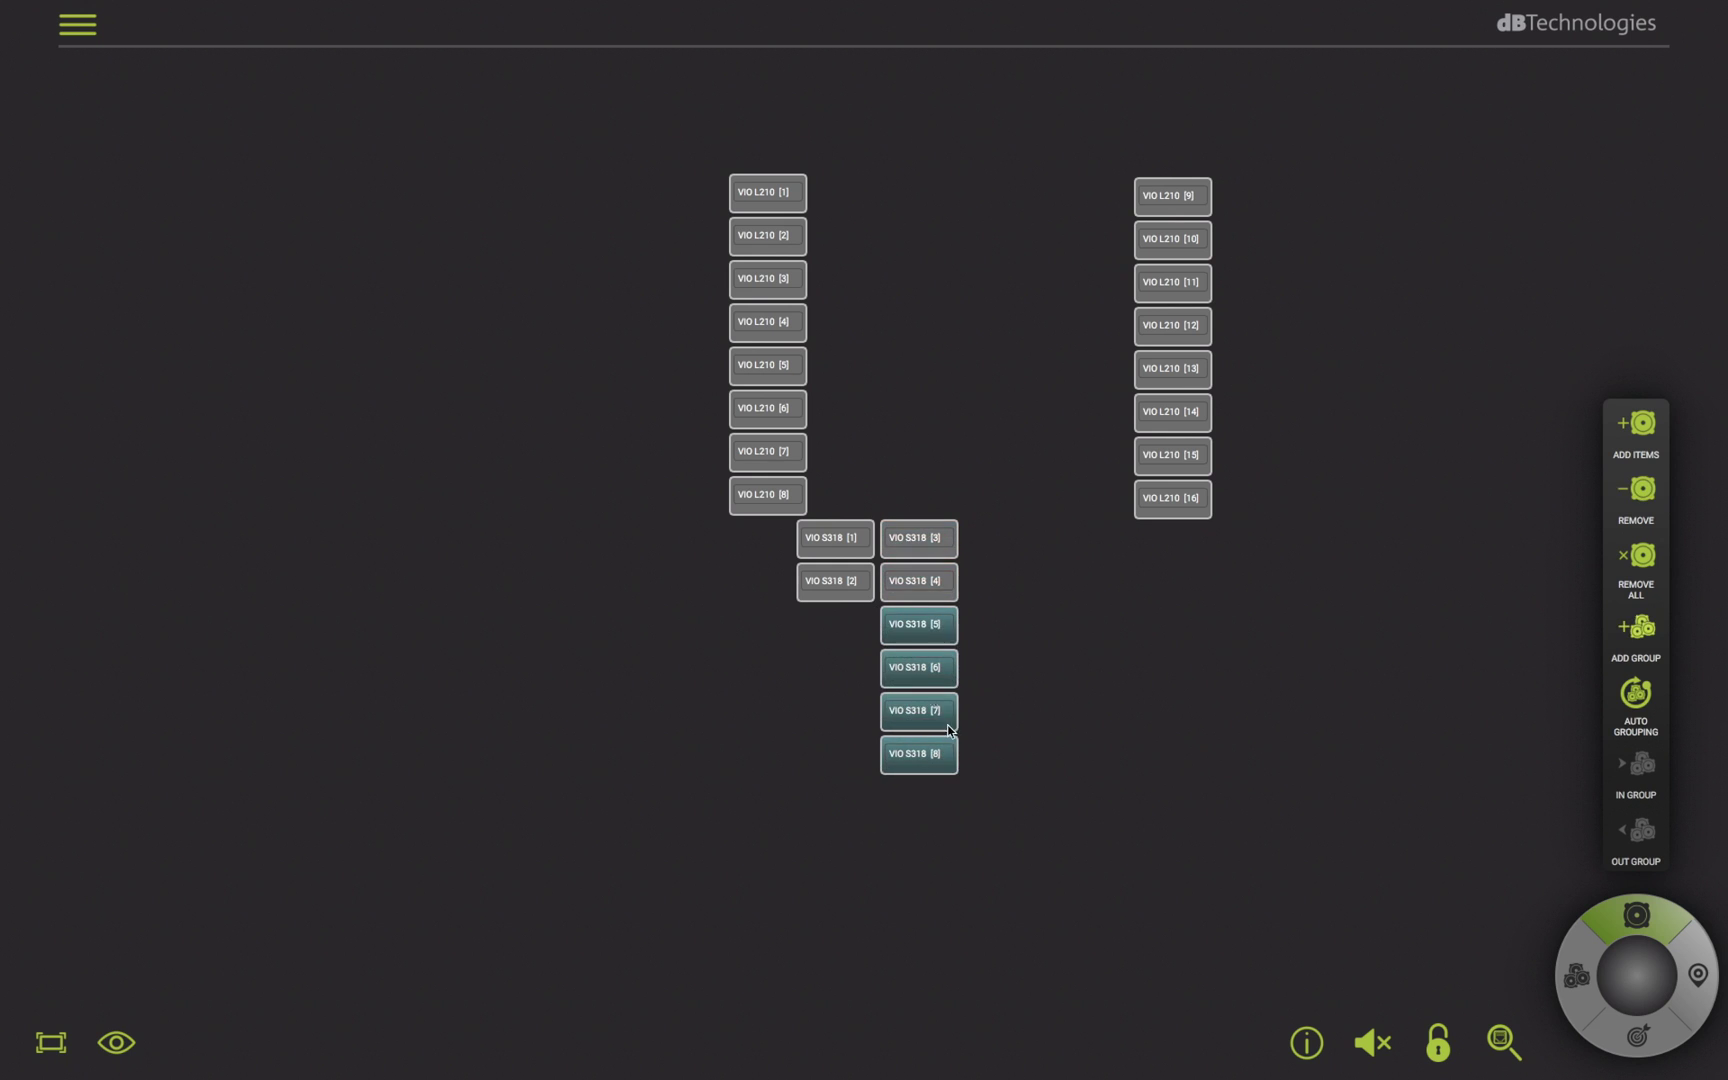
click(907, 648)
drag(877, 632, 953, 786)
drag(928, 647, 1111, 554)
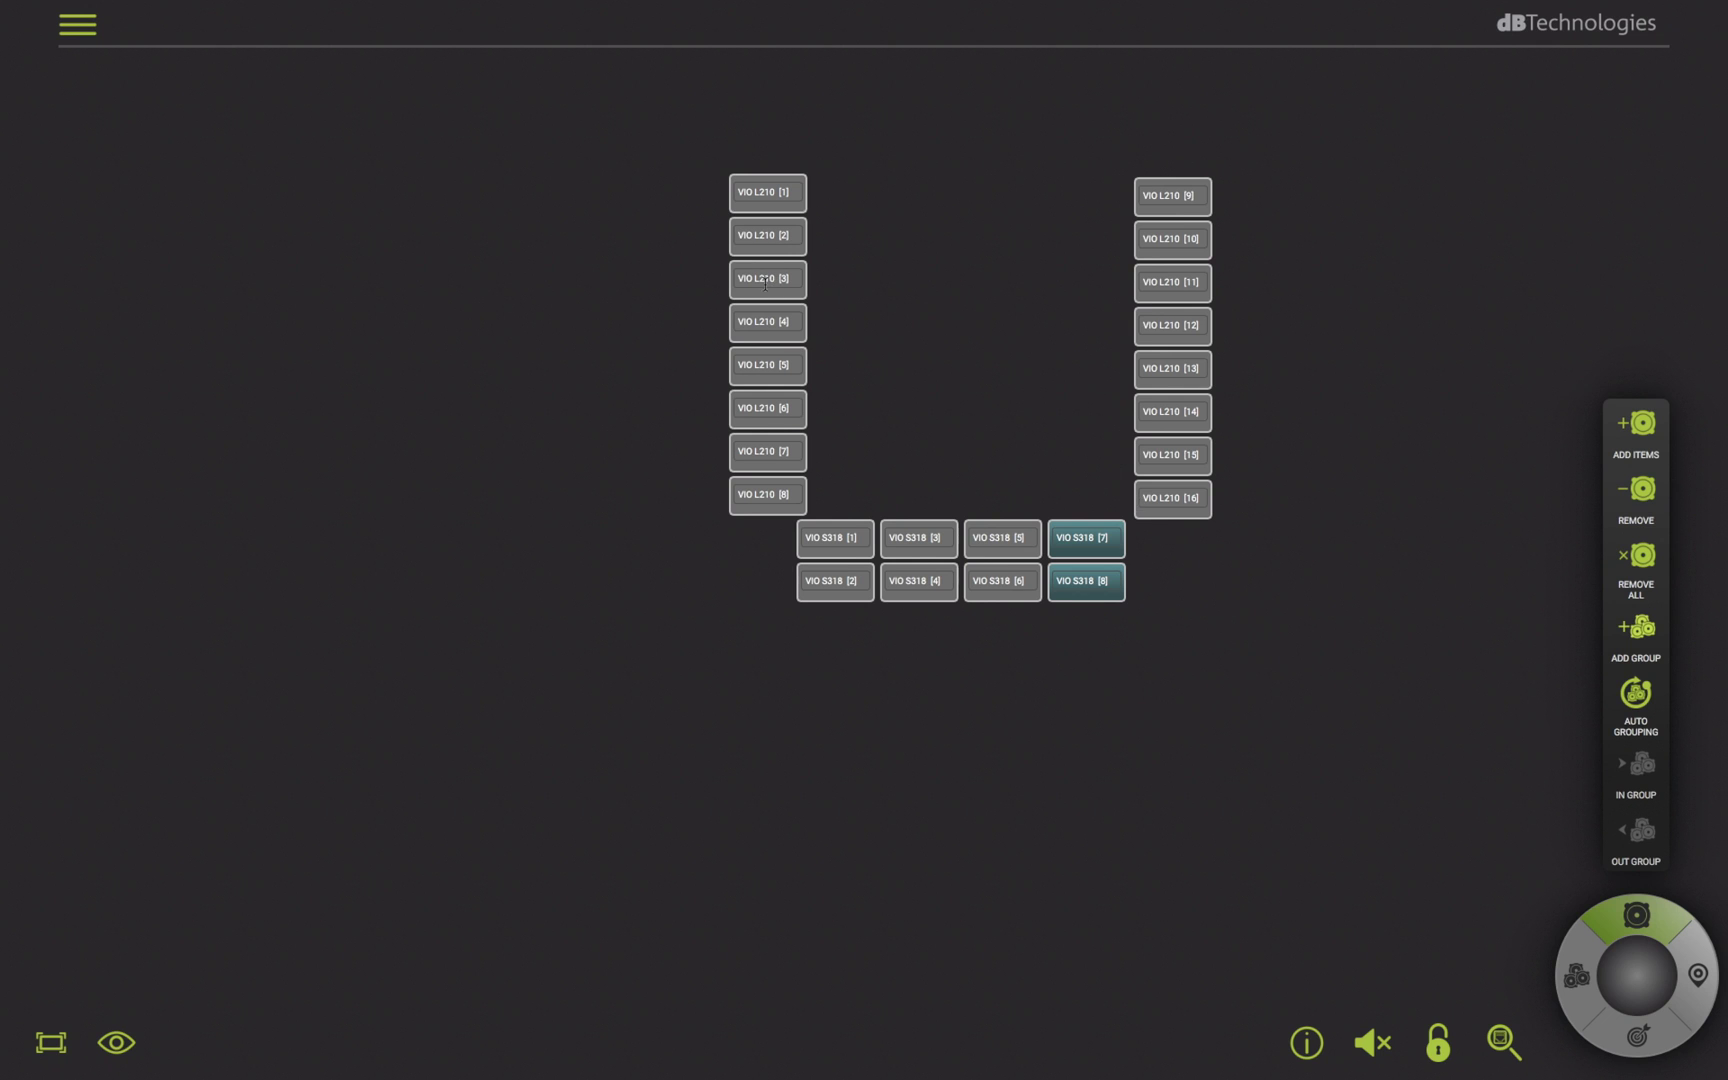
Step: Examine the VIO L210 items' controls and monitoring details at different zoom levels, then fit the whole system in view and clear the selection
scroll(766, 310, up, 5)
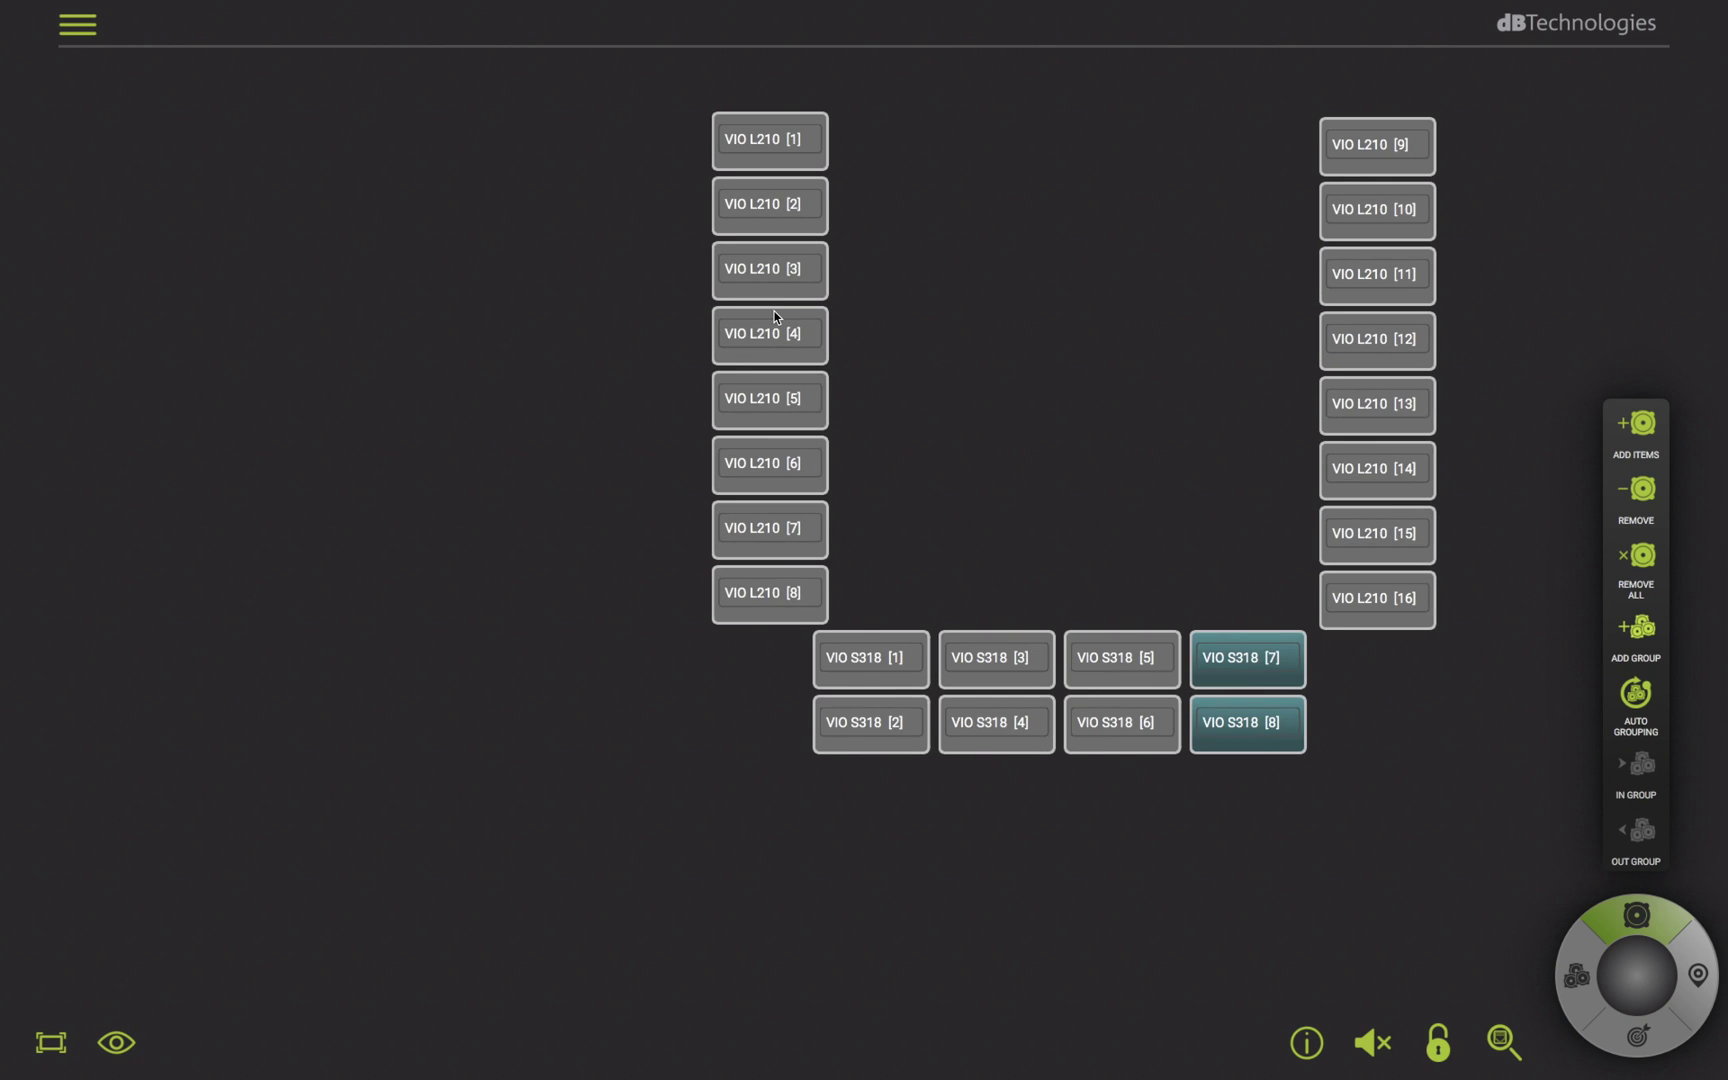
scroll(774, 311, up, 5)
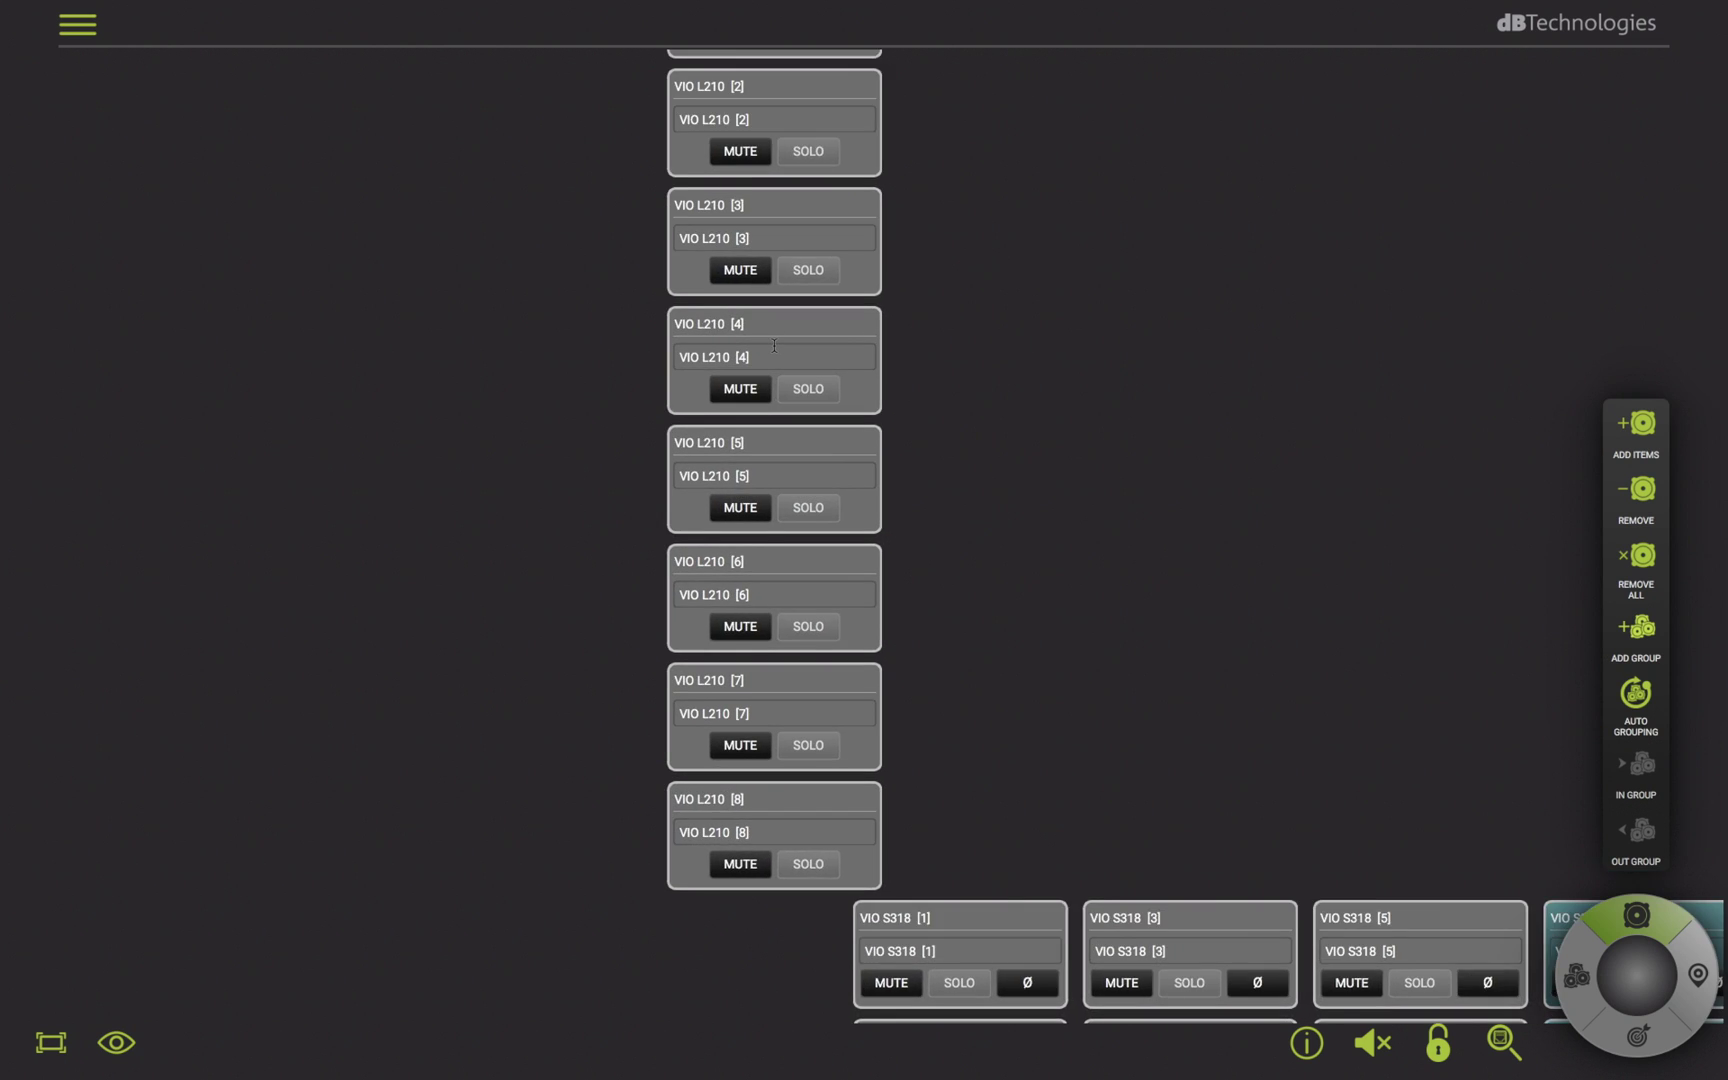
scroll(770, 352, up, 4)
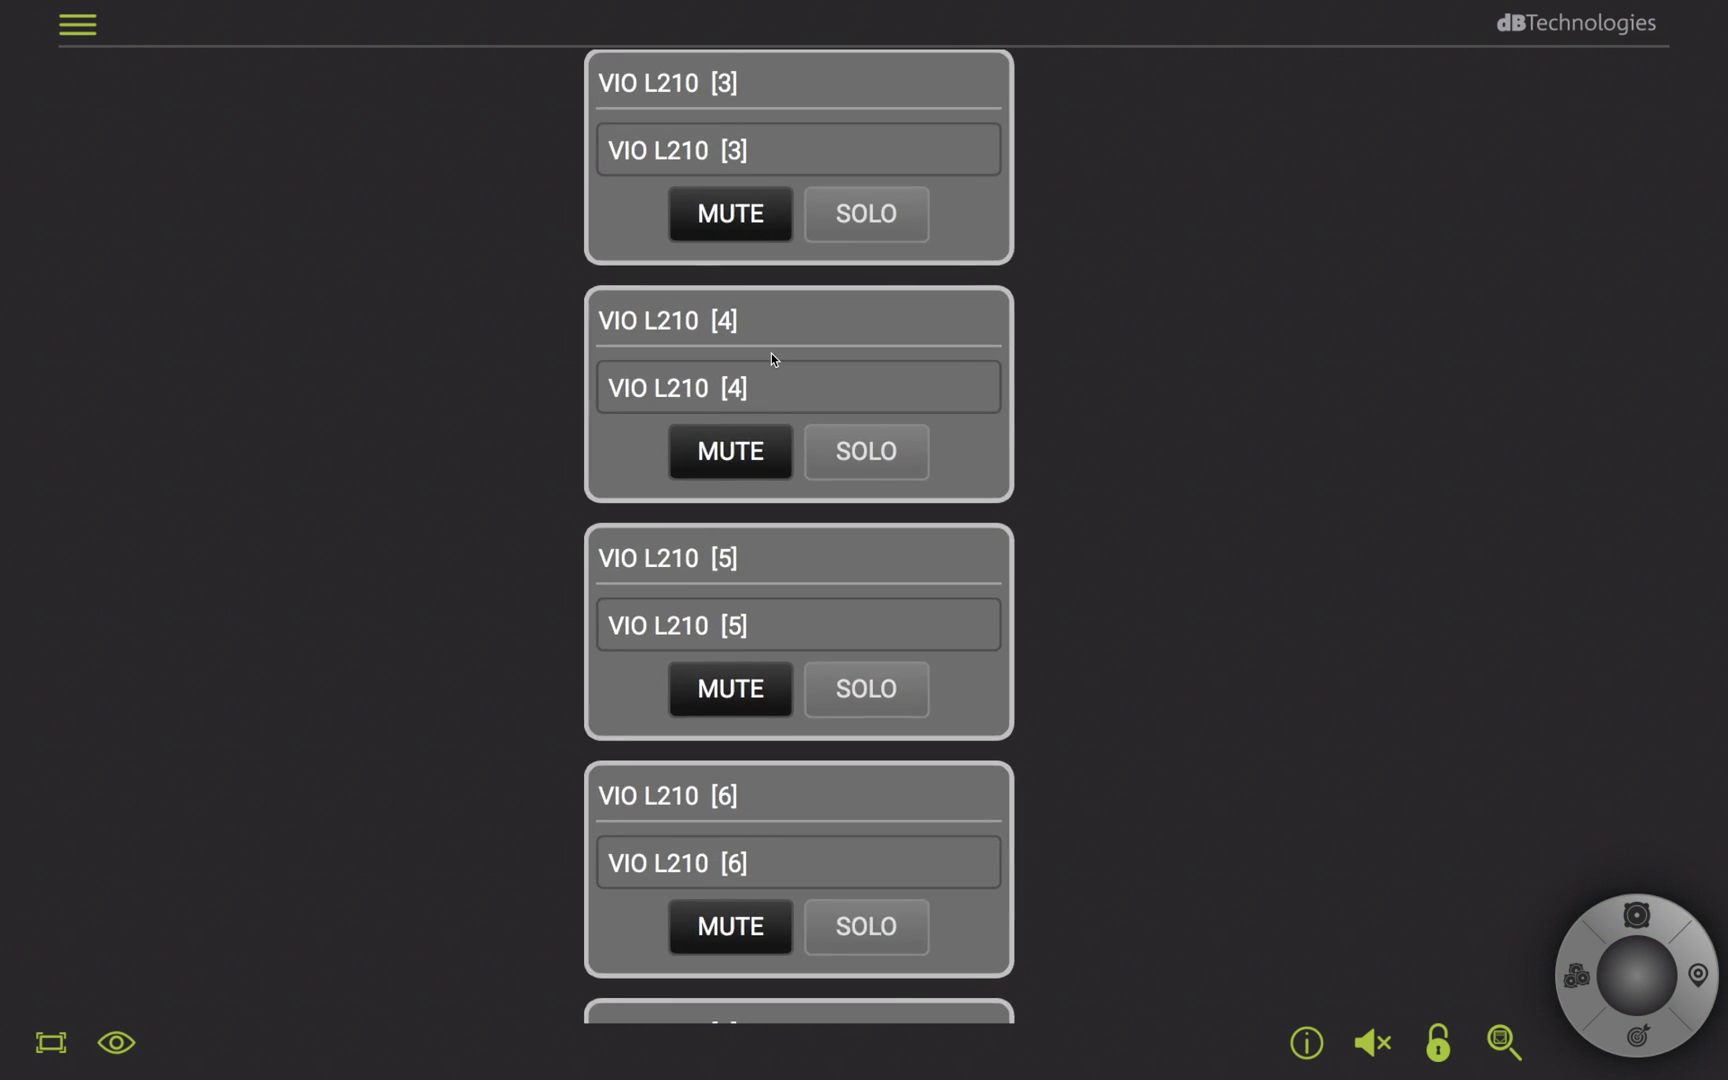
scroll(772, 356, up, 4)
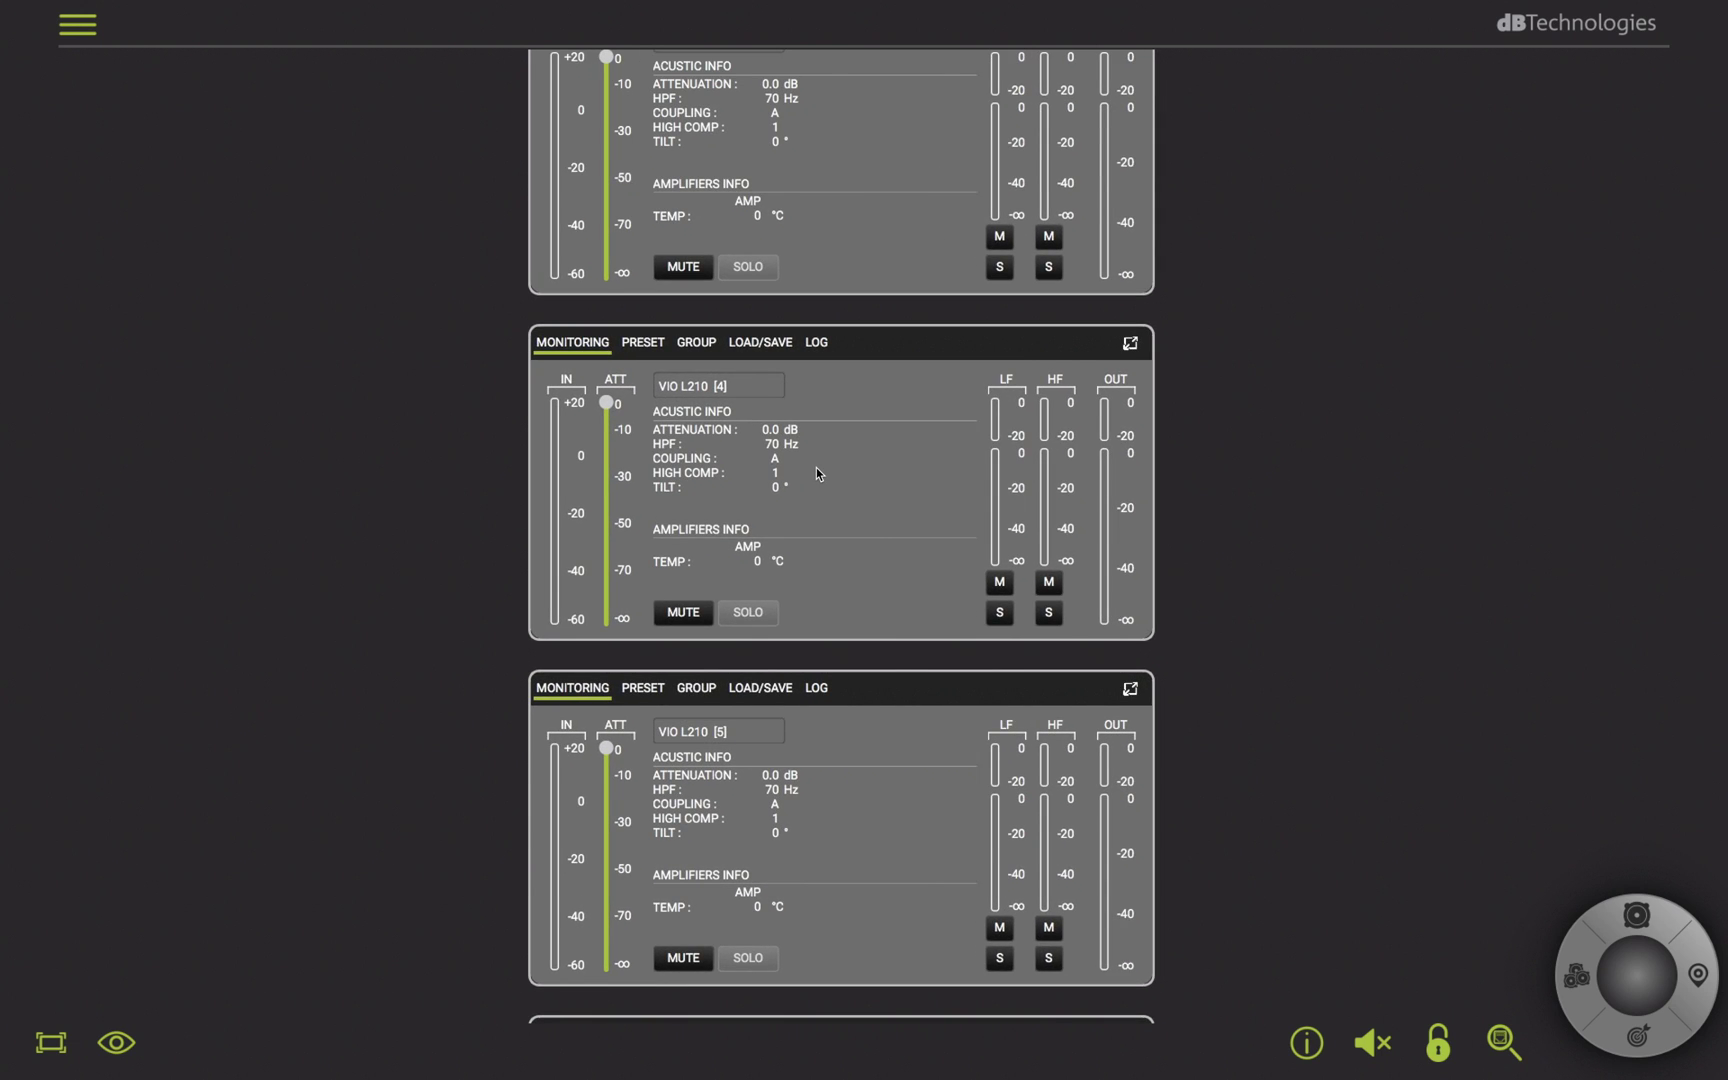
scroll(816, 468, down, 5)
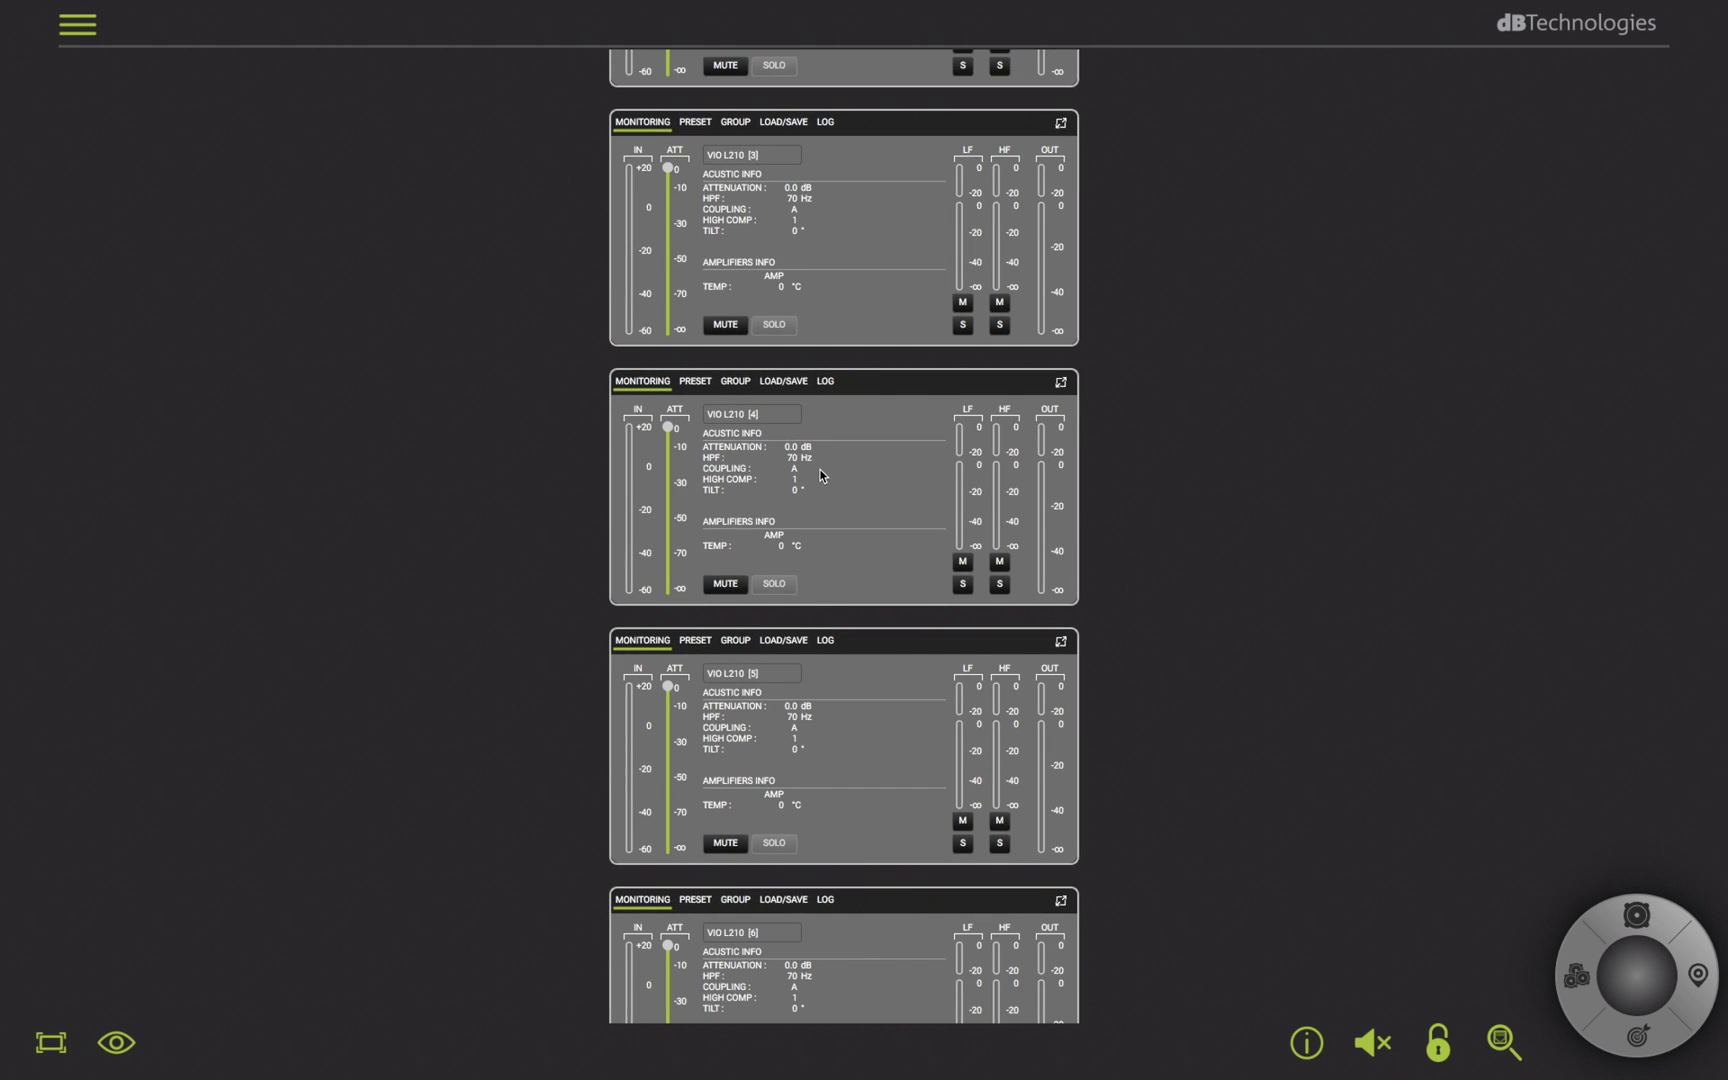
scroll(820, 473, down, 4)
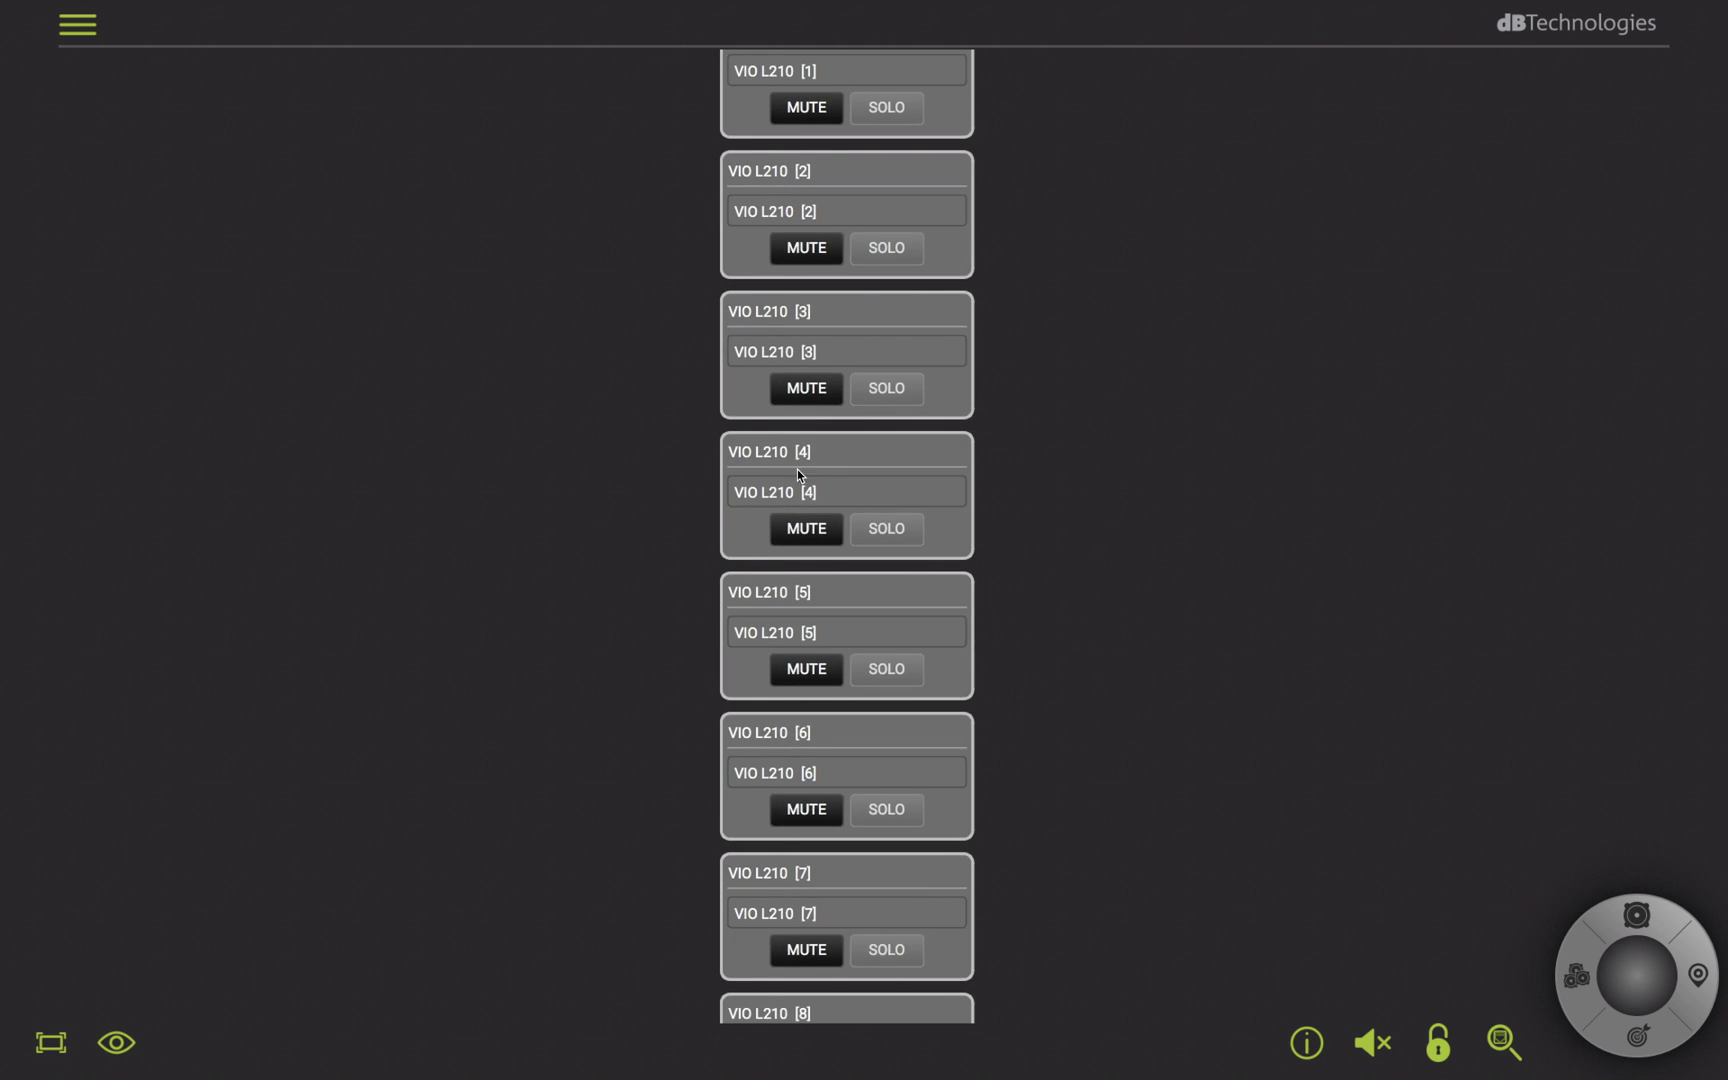
click(48, 1047)
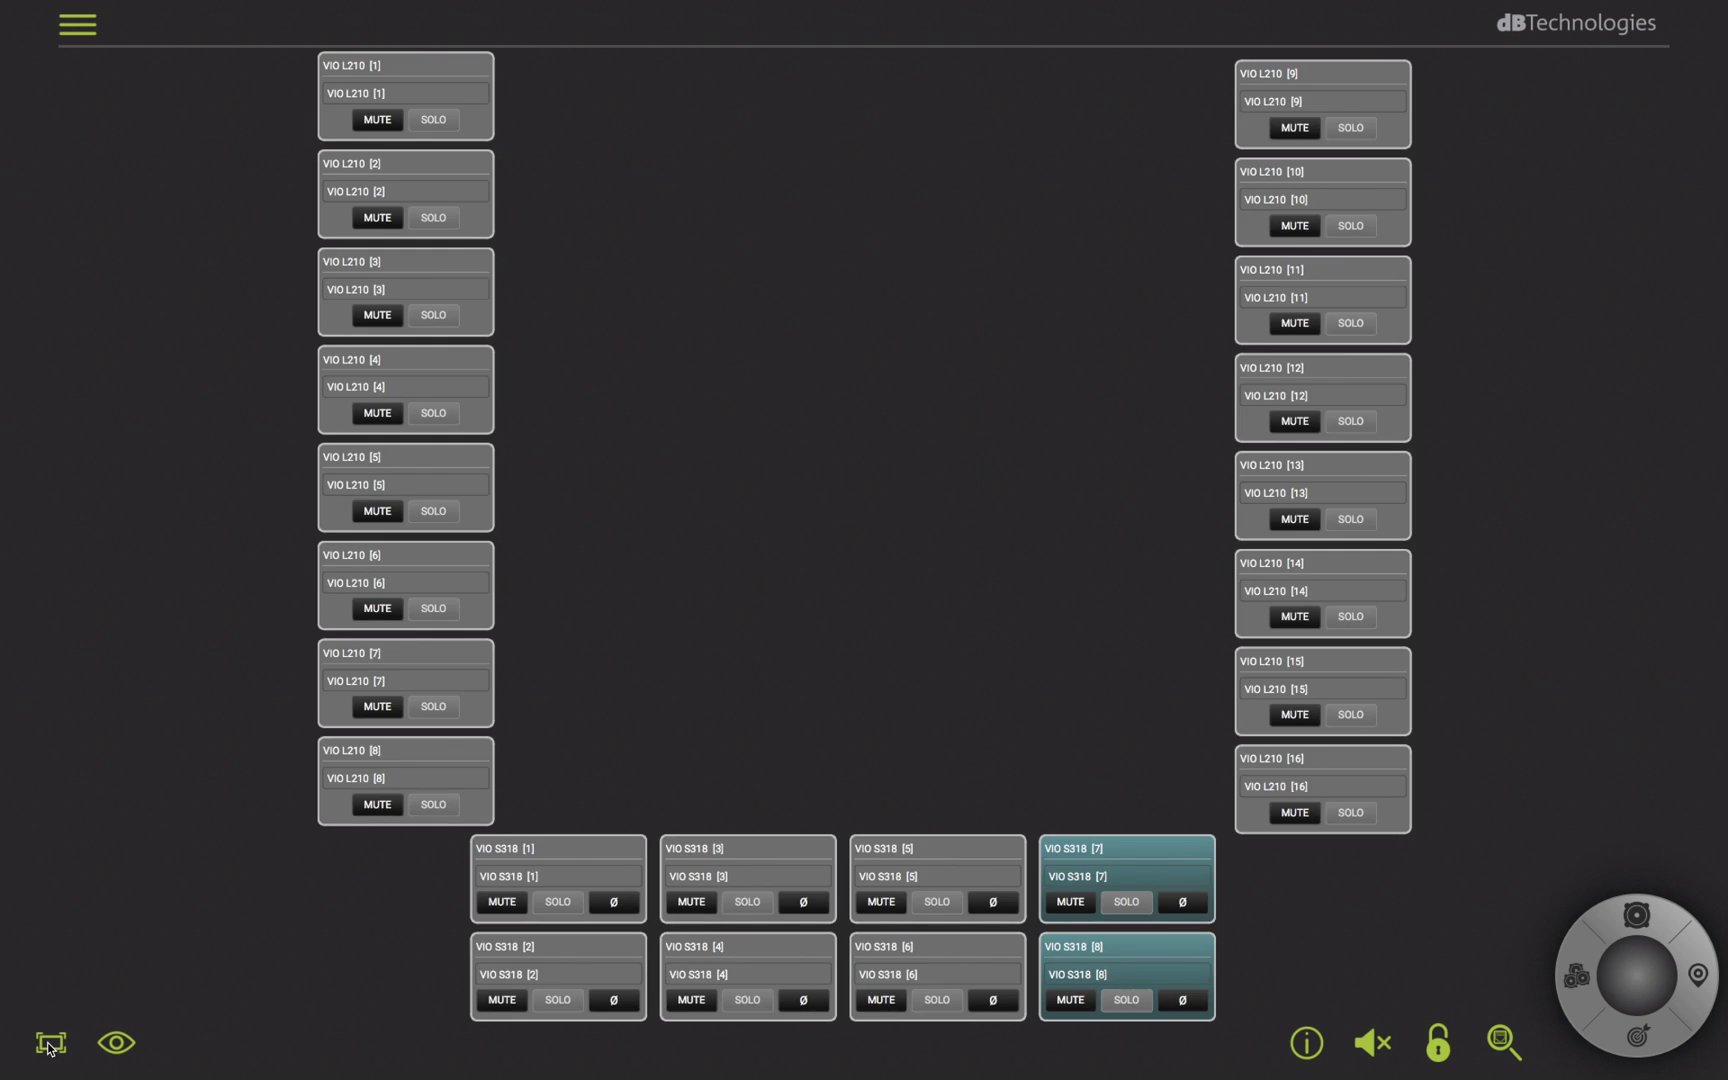
click(908, 553)
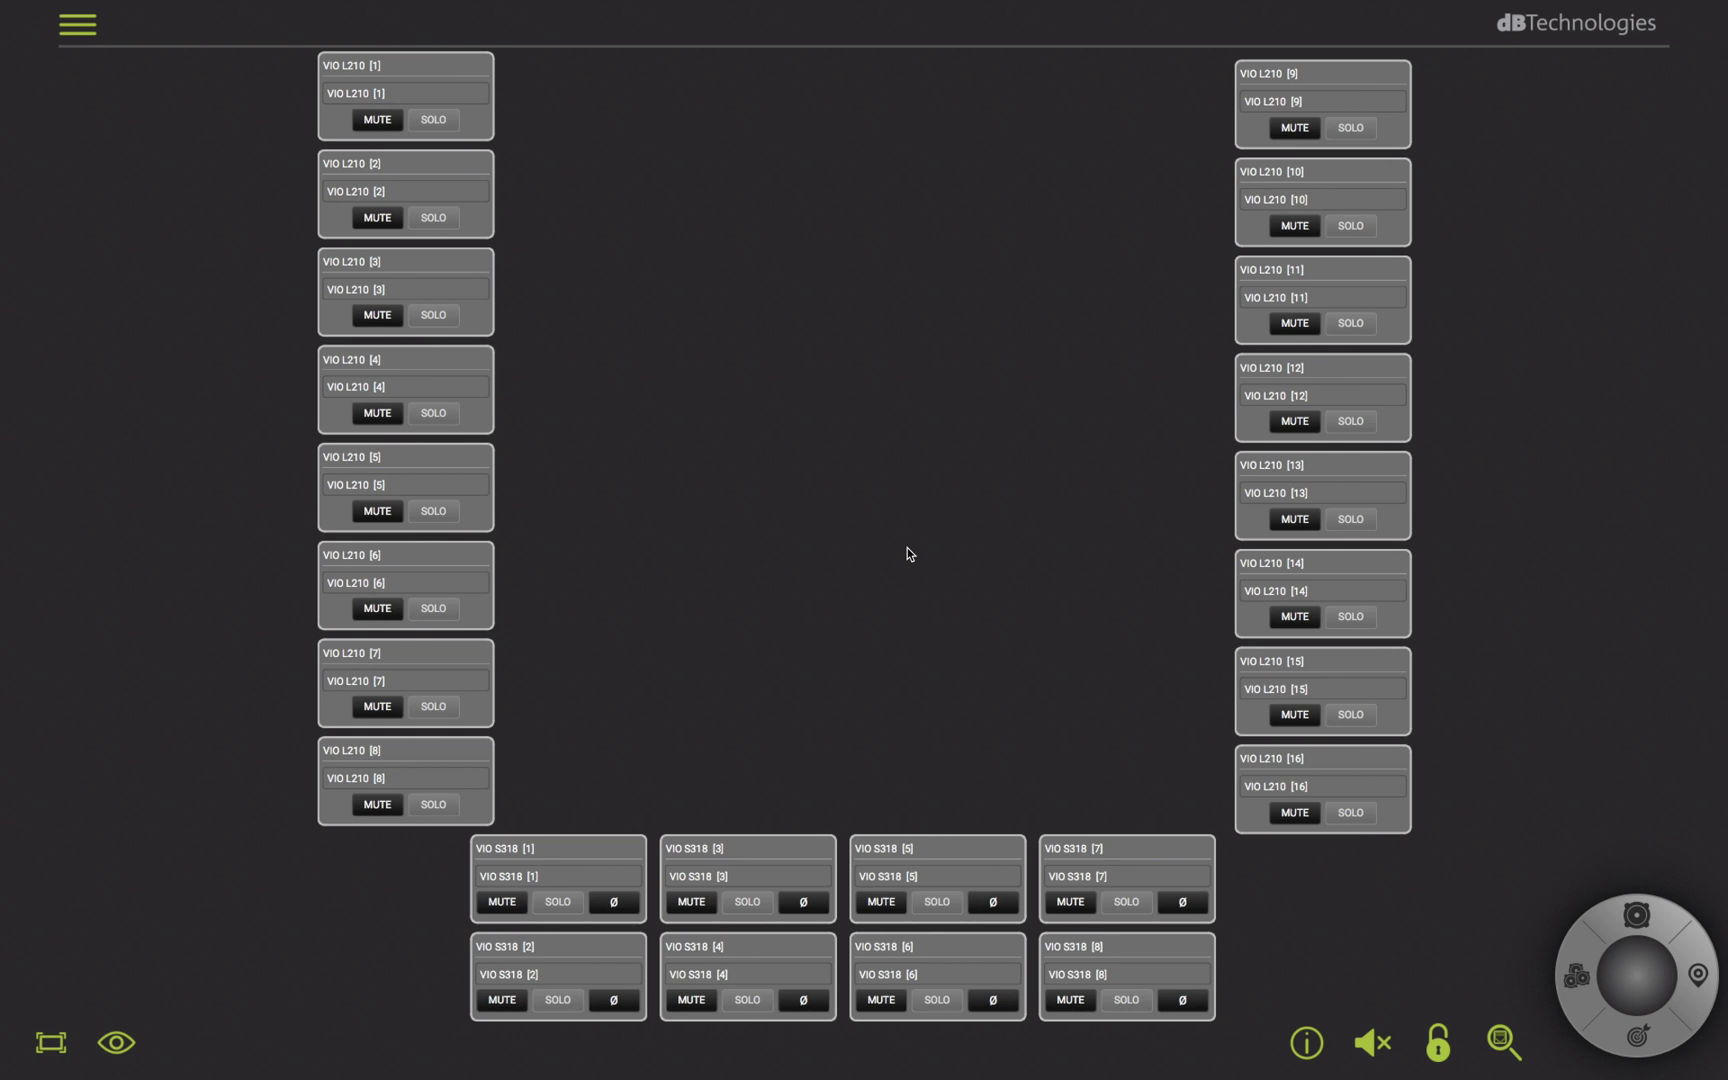